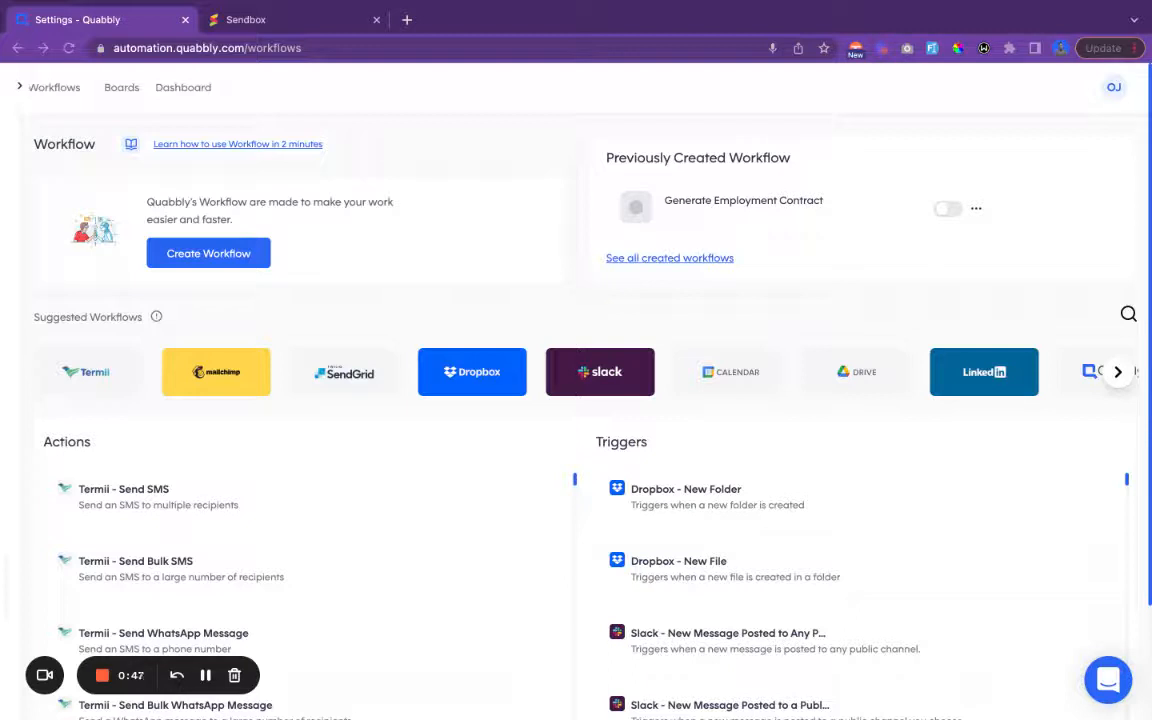
# - Create a new workflow with Paystack New Order as its trigger
pyautogui.click(225, 257)
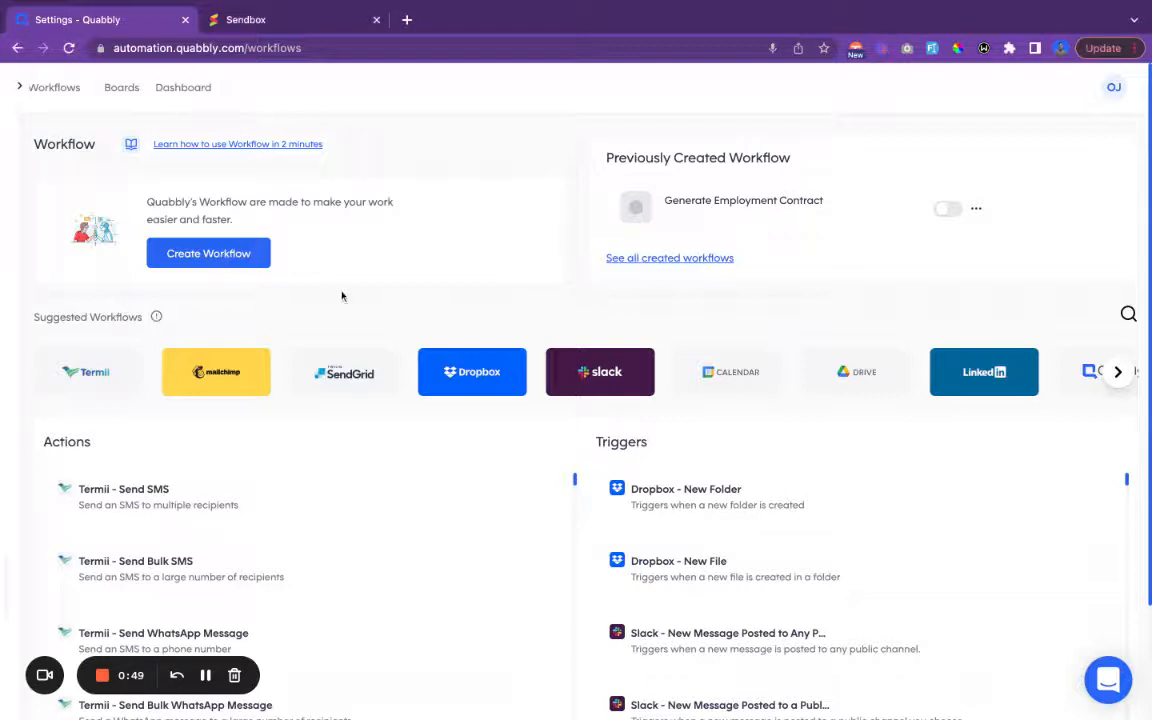
pyautogui.click(218, 259)
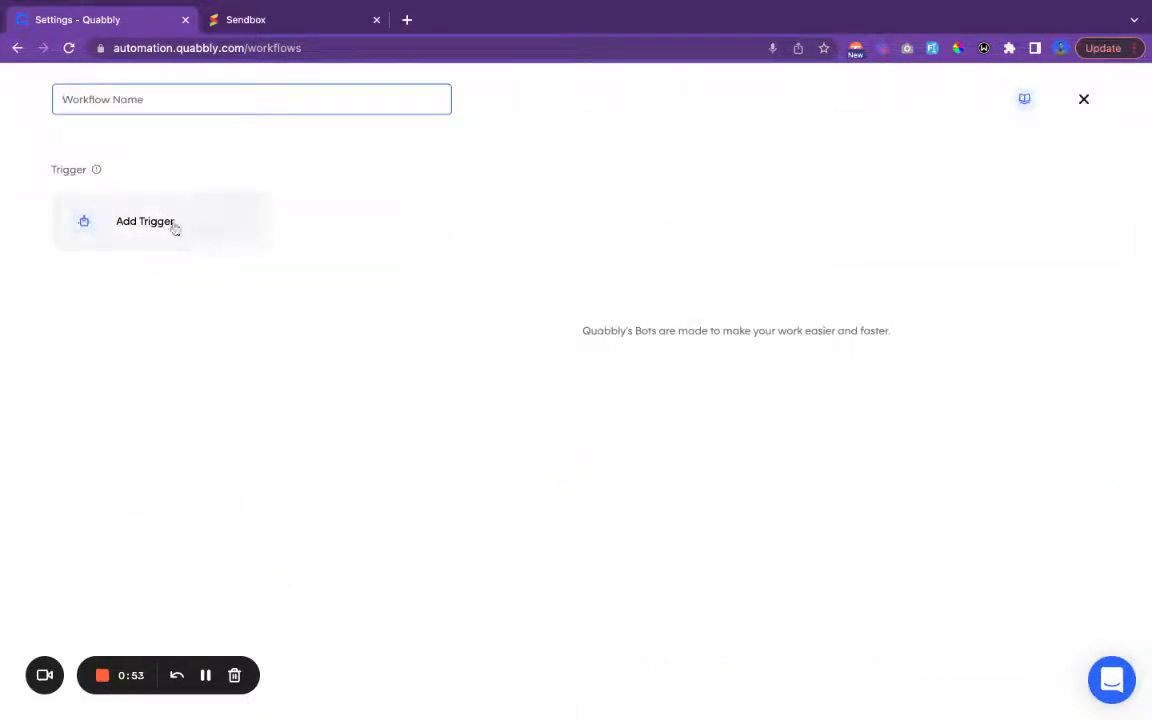
pyautogui.click(188, 238)
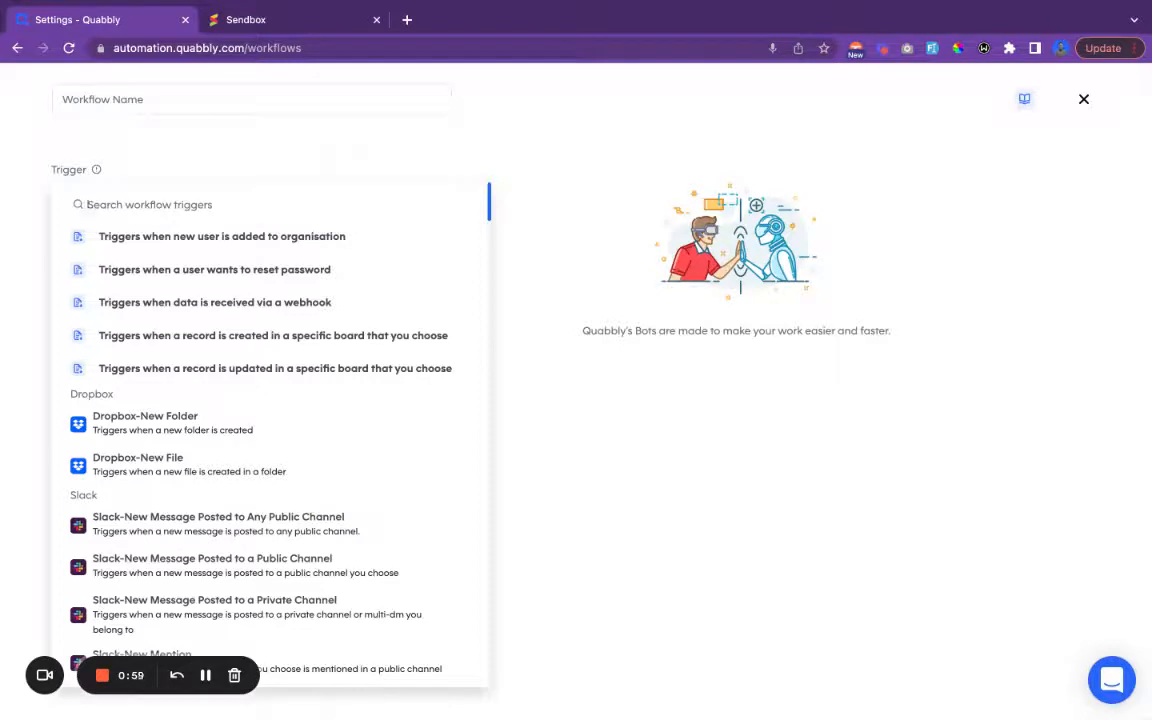
pyautogui.write('payst')
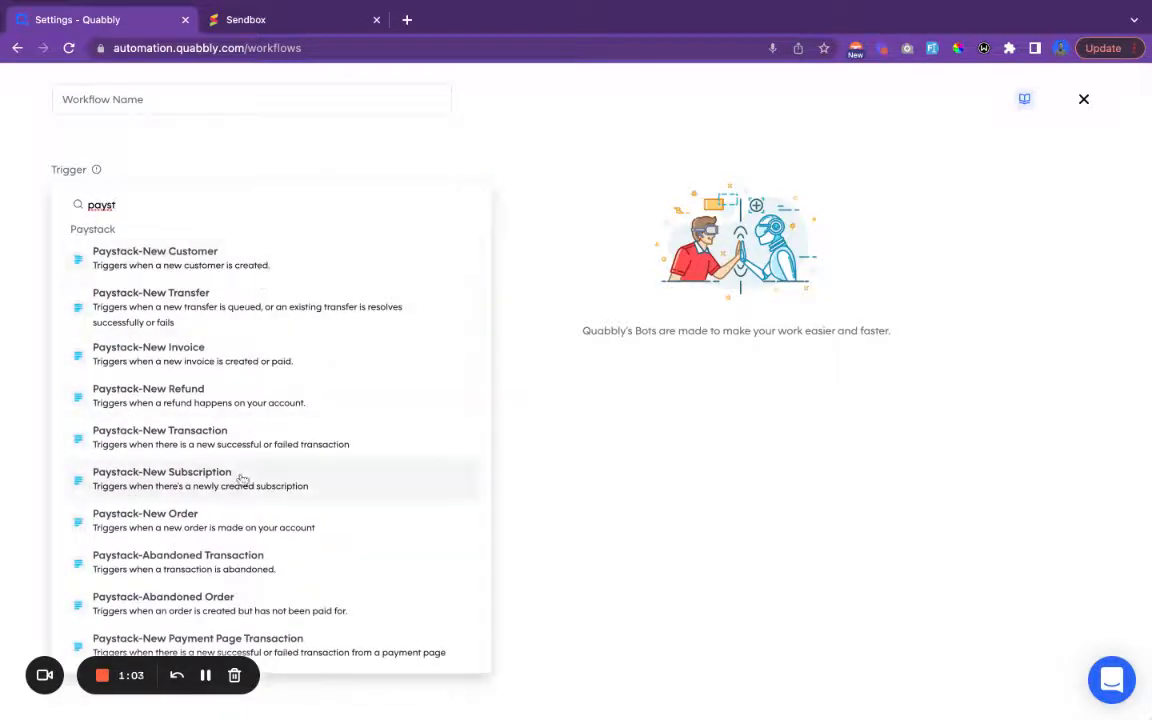
pyautogui.click(275, 527)
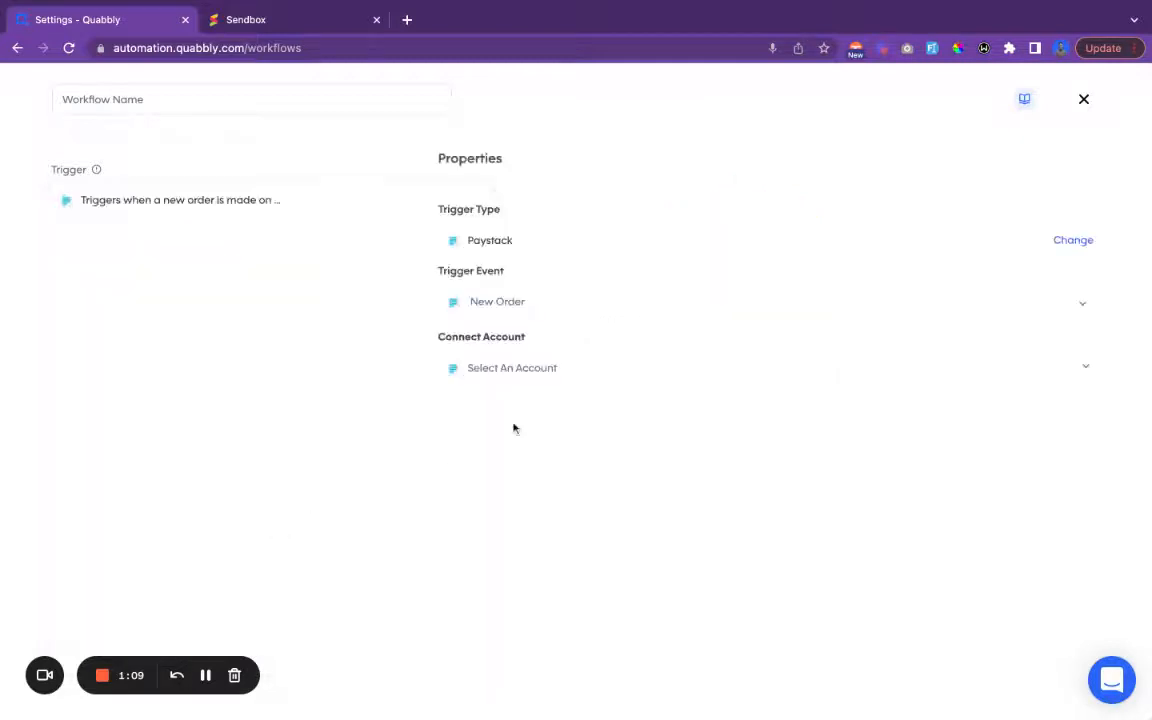
# - Connect the existing Paystack account to the trigger instead of adding a new one
pyautogui.click(572, 373)
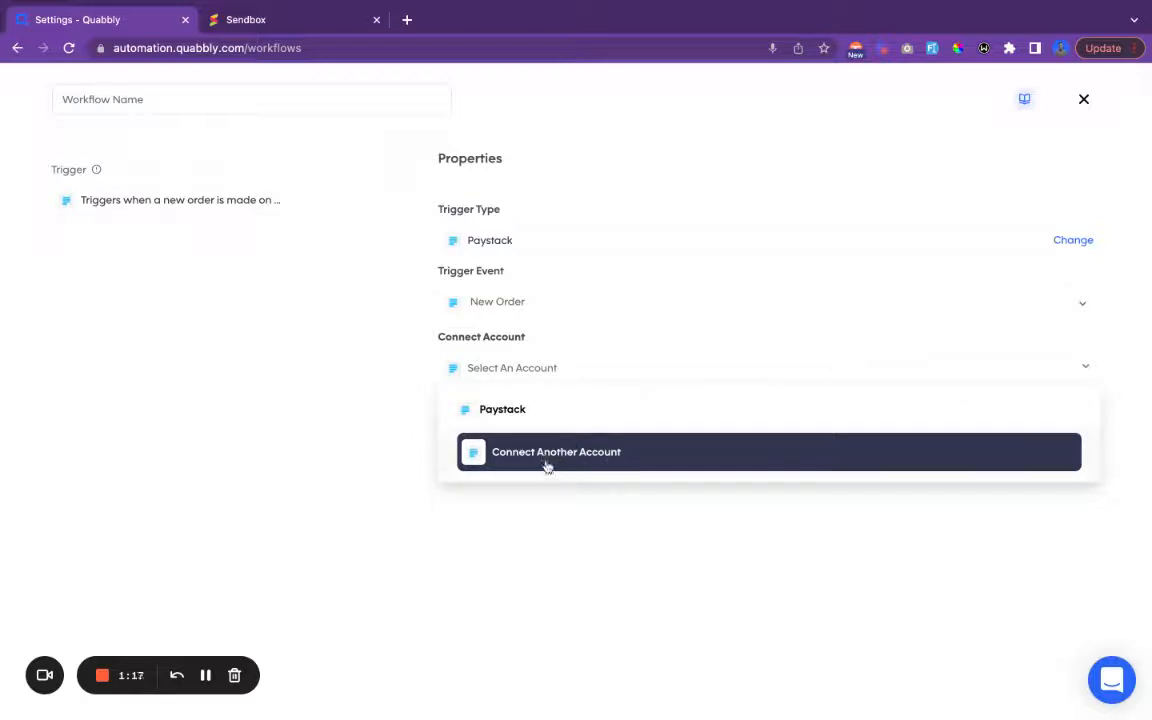
pyautogui.click(594, 458)
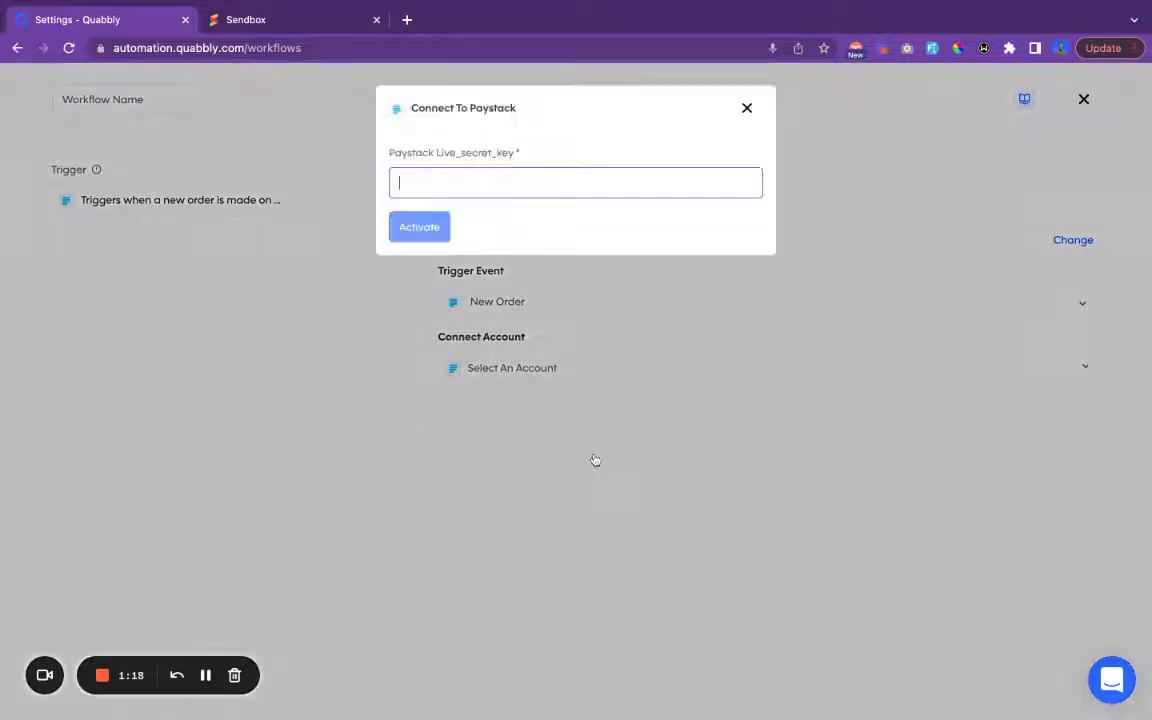
pyautogui.click(746, 109)
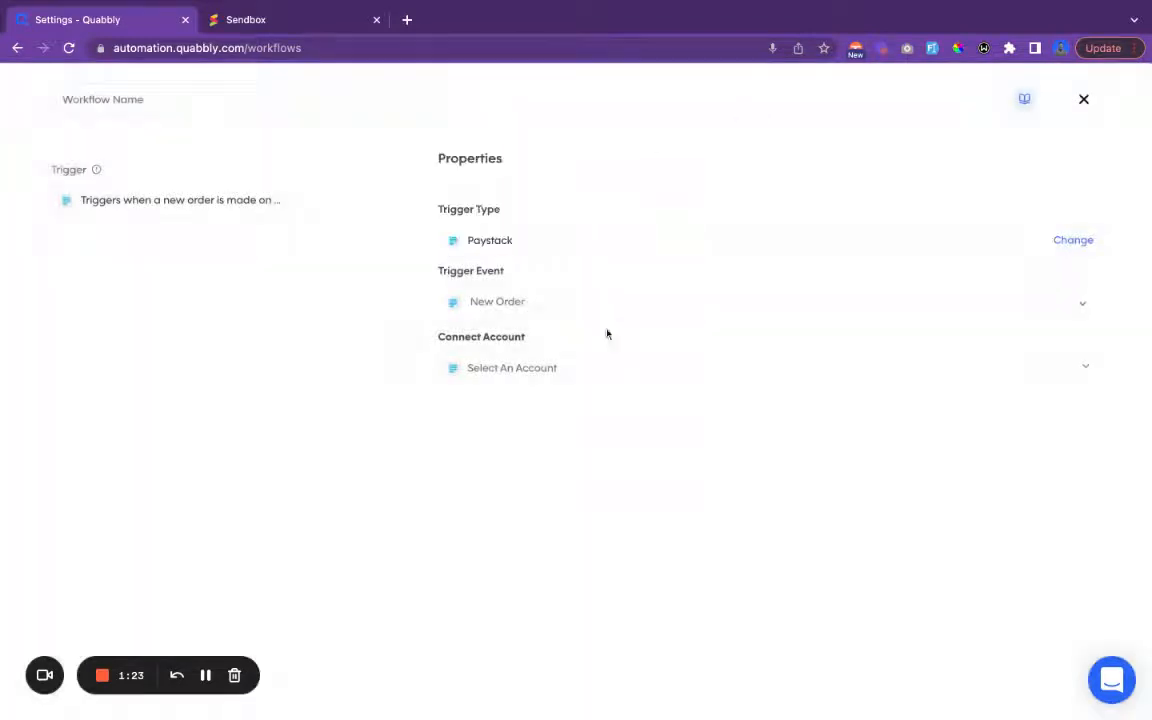
pyautogui.click(572, 367)
pyautogui.click(560, 410)
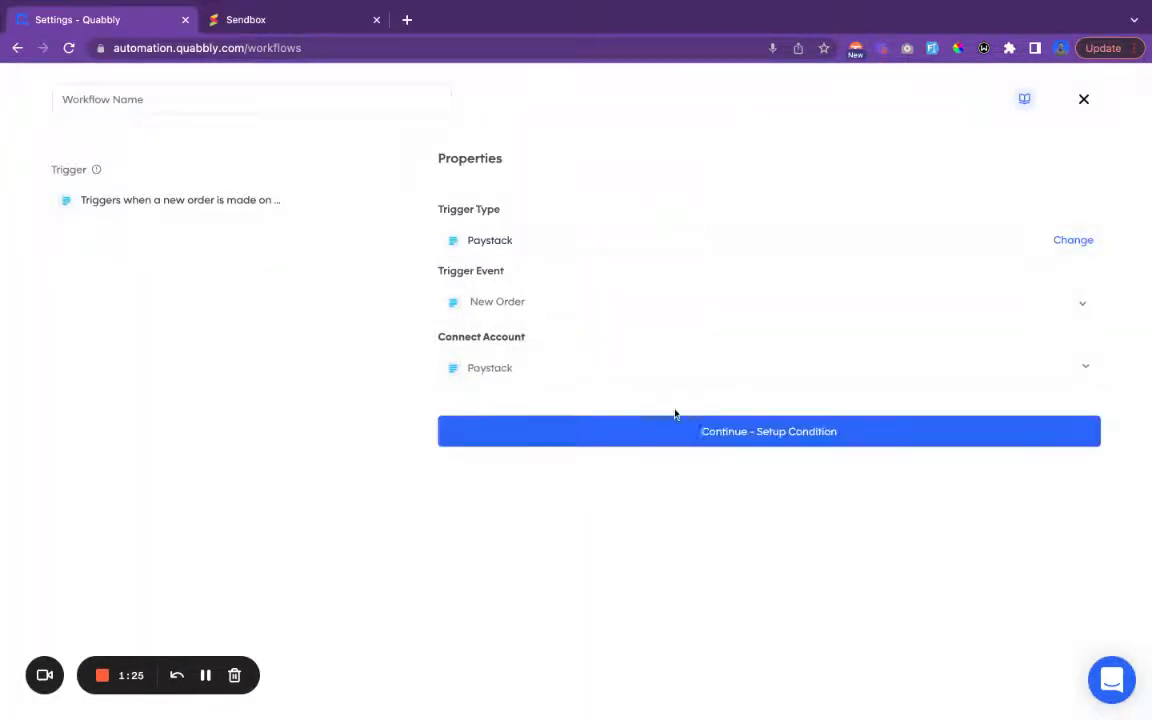
# - Run the New Order trigger test, review the sample order JSON, and proceed to action setup
pyautogui.click(785, 435)
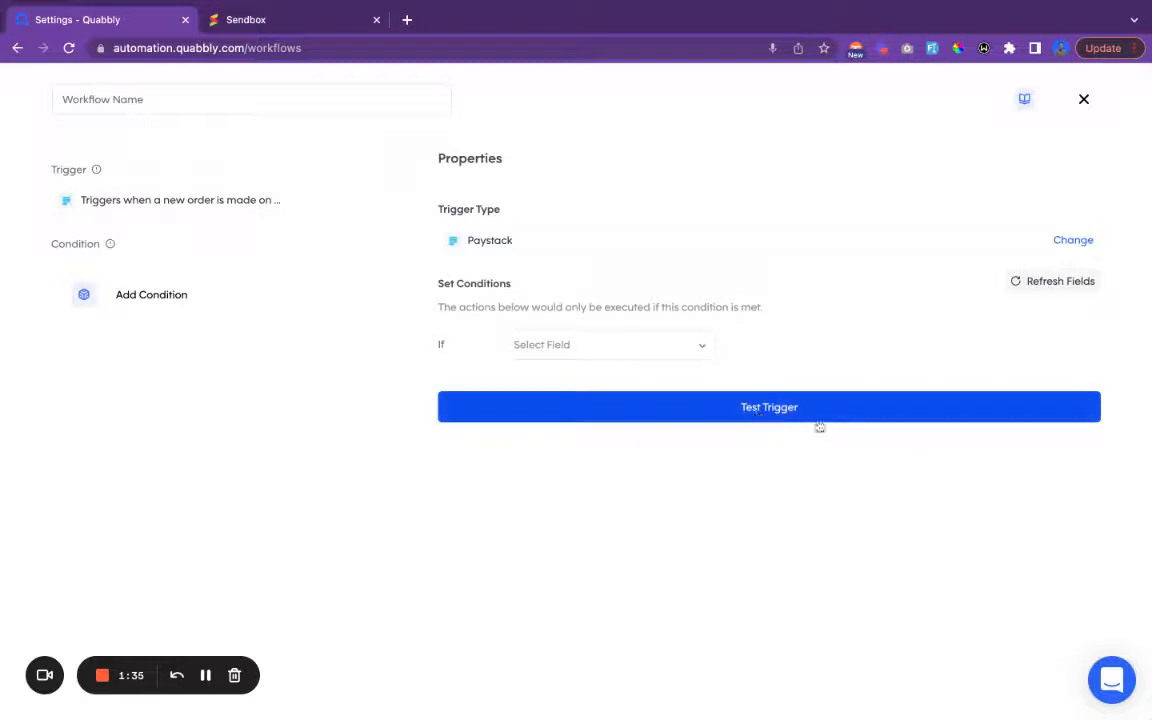
pyautogui.click(764, 411)
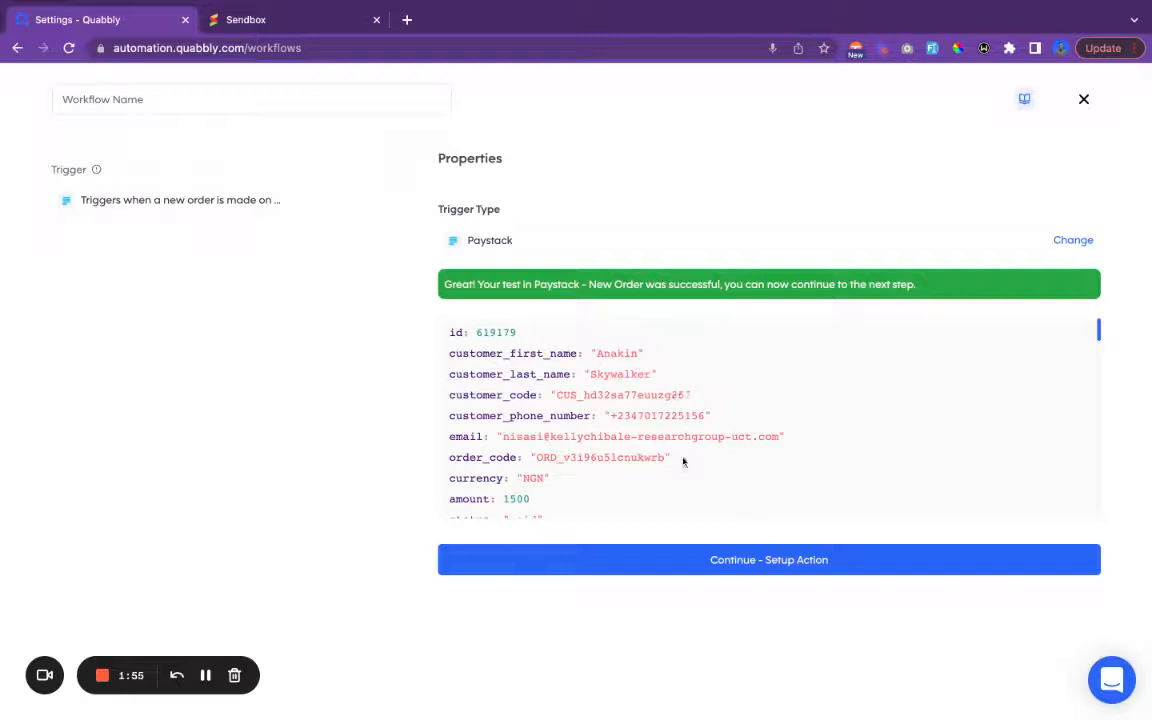
pyautogui.scroll(-5, 684, 460)
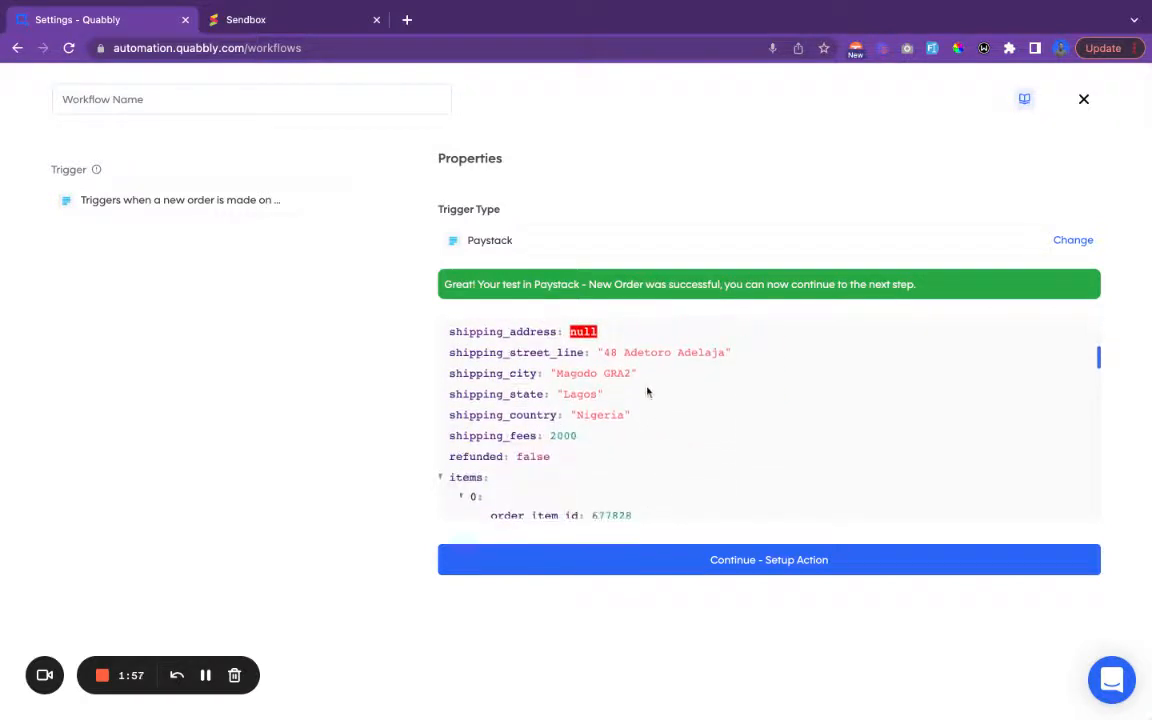
pyautogui.scroll(-10, 733, 474)
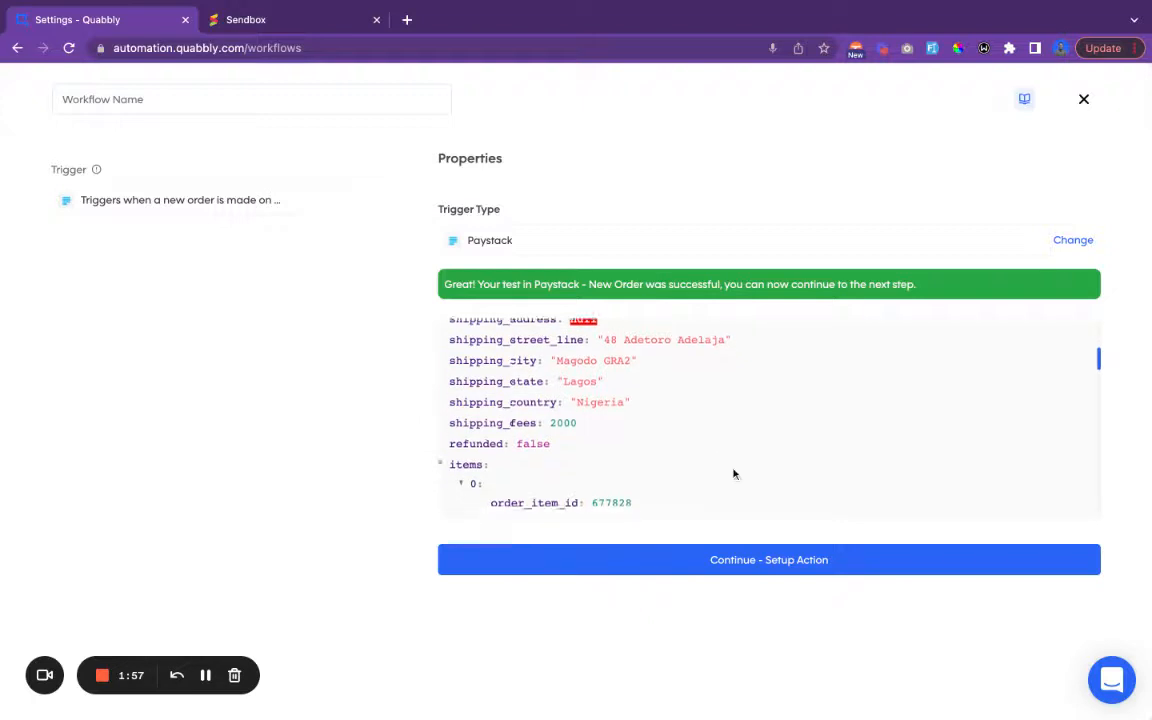
pyautogui.click(774, 563)
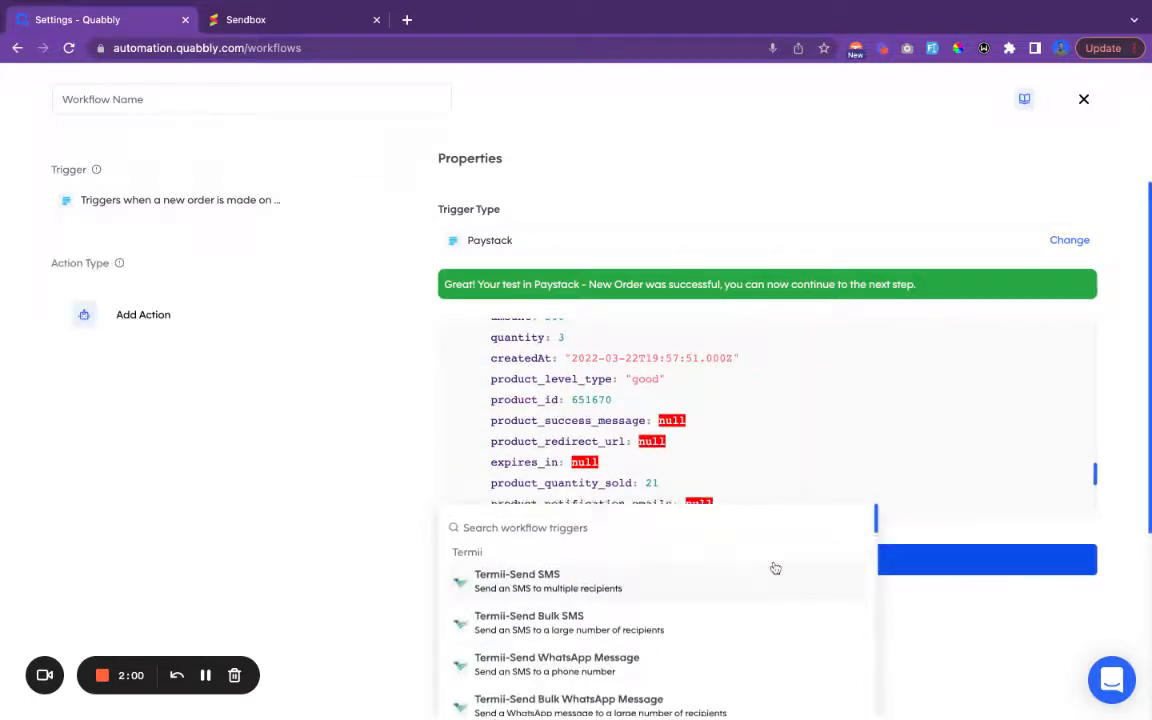
# - Add a Sendbox Create Shipment action, found via 'sendbo', using the existing Sendbox account
pyautogui.click(910, 615)
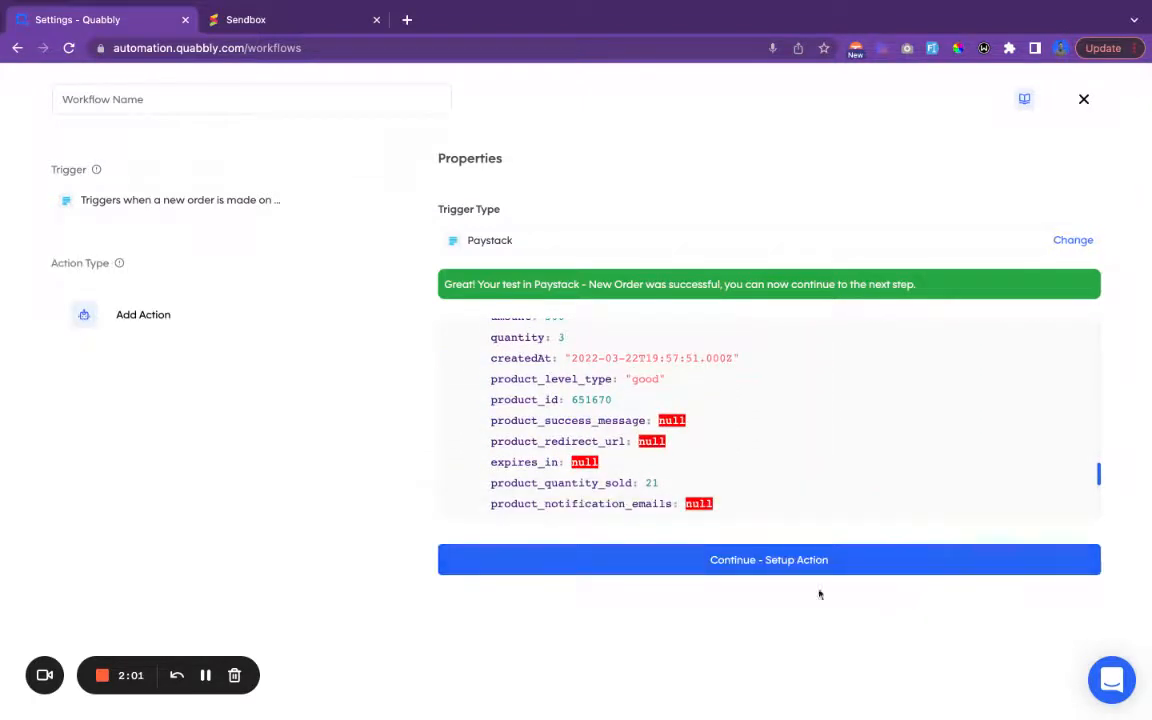
pyautogui.click(737, 566)
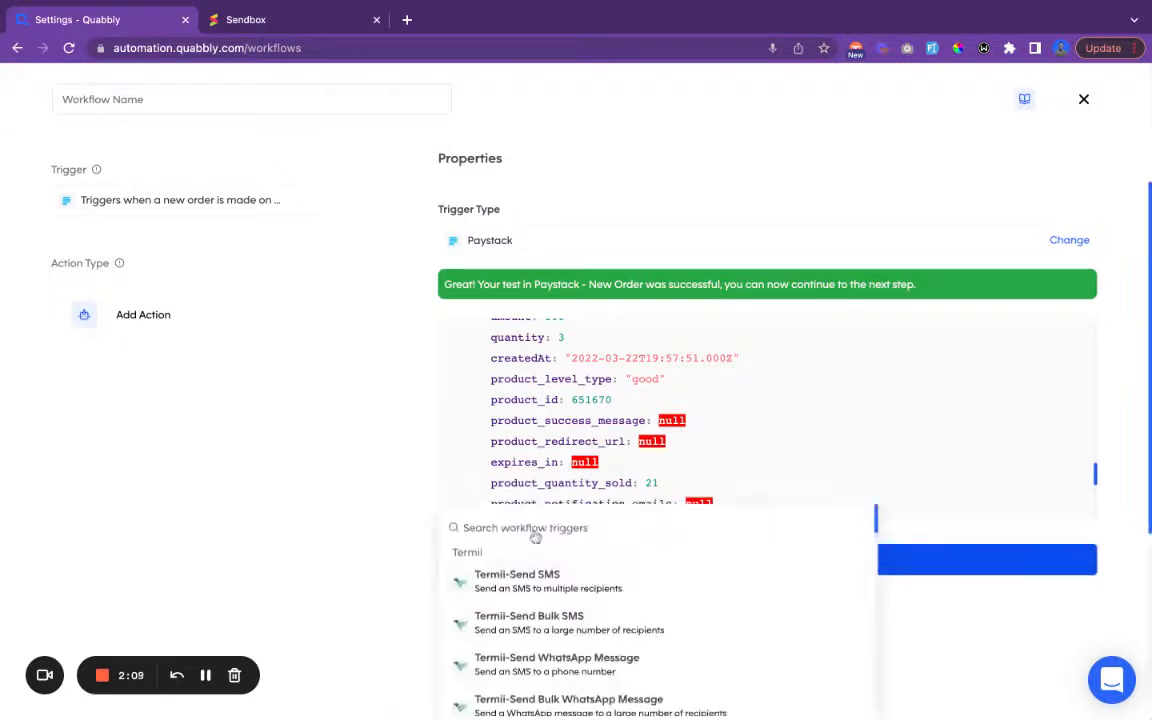
pyautogui.scroll(-4, 648, 535)
pyautogui.scroll(5, 648, 535)
pyautogui.click(571, 533)
pyautogui.write('sendbo')
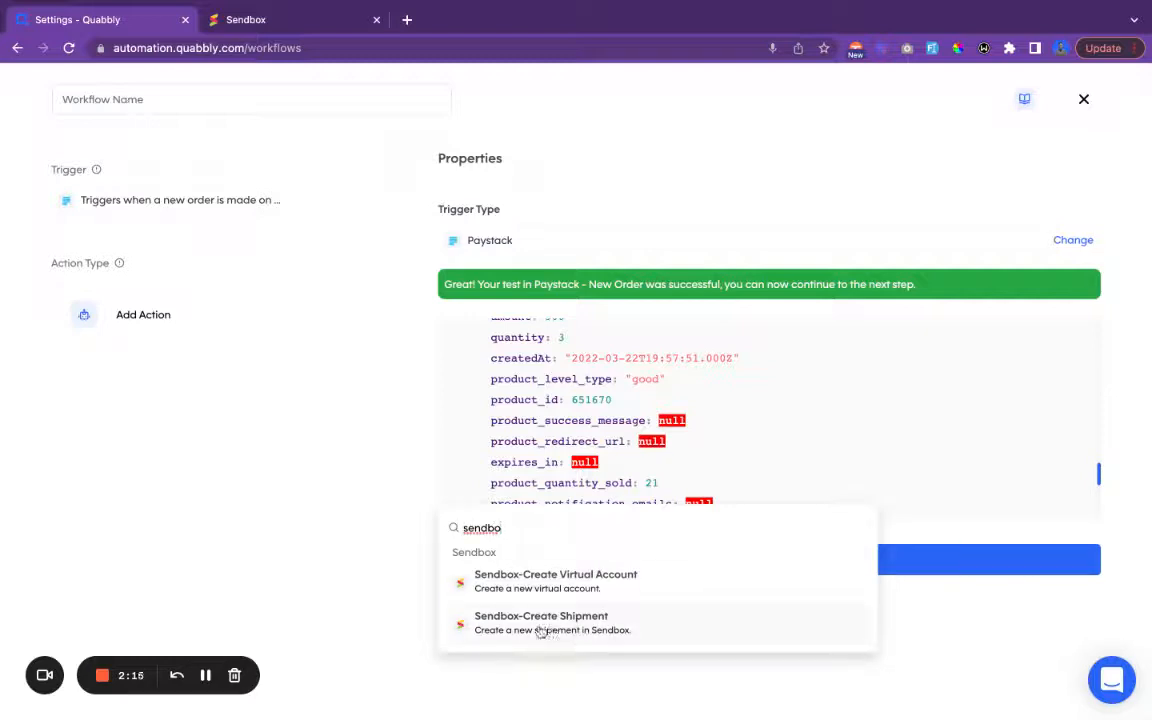
pyautogui.click(615, 628)
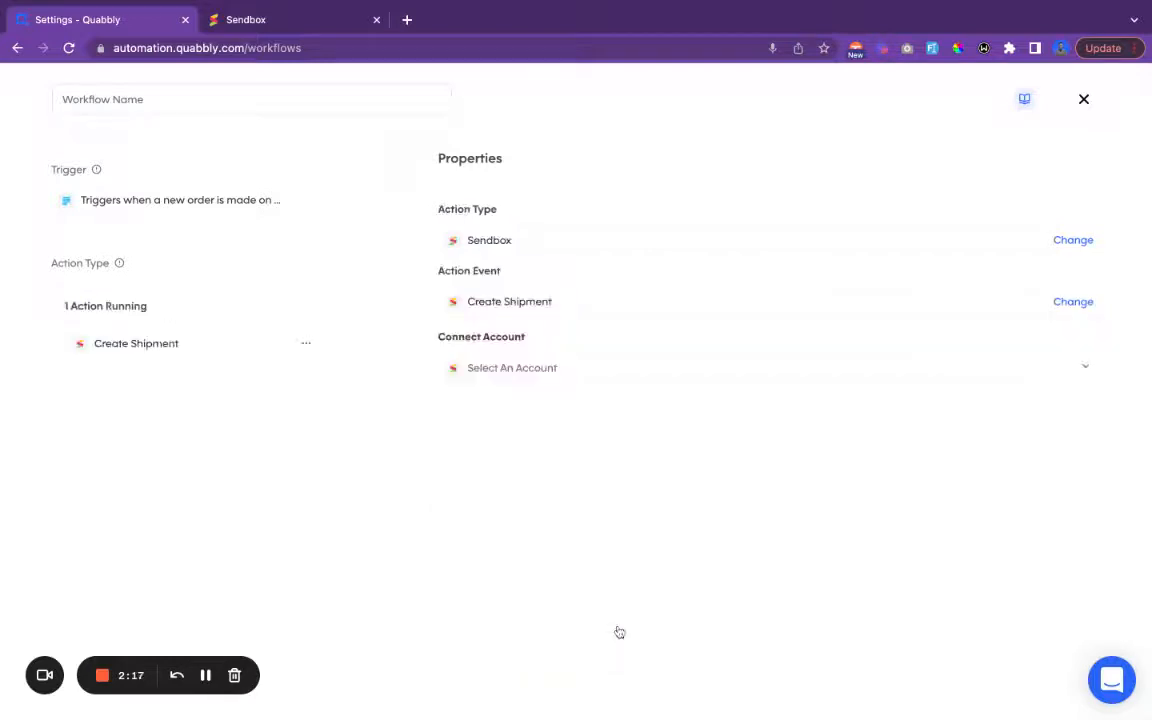
pyautogui.click(591, 373)
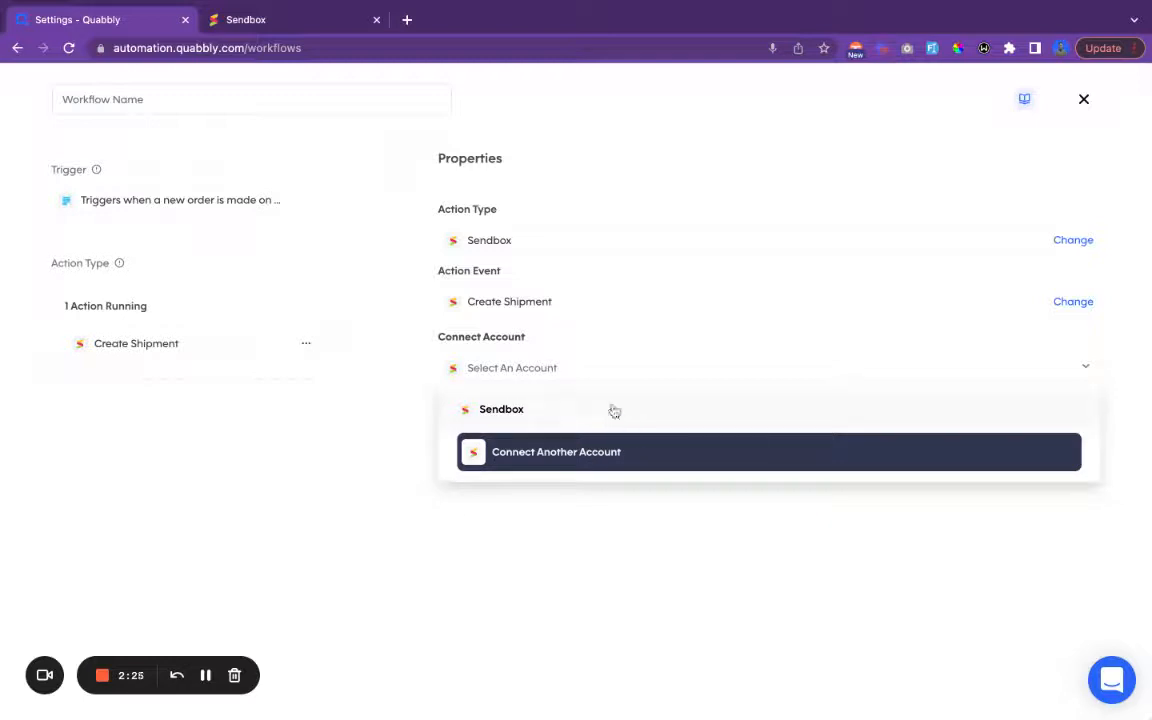
pyautogui.click(582, 400)
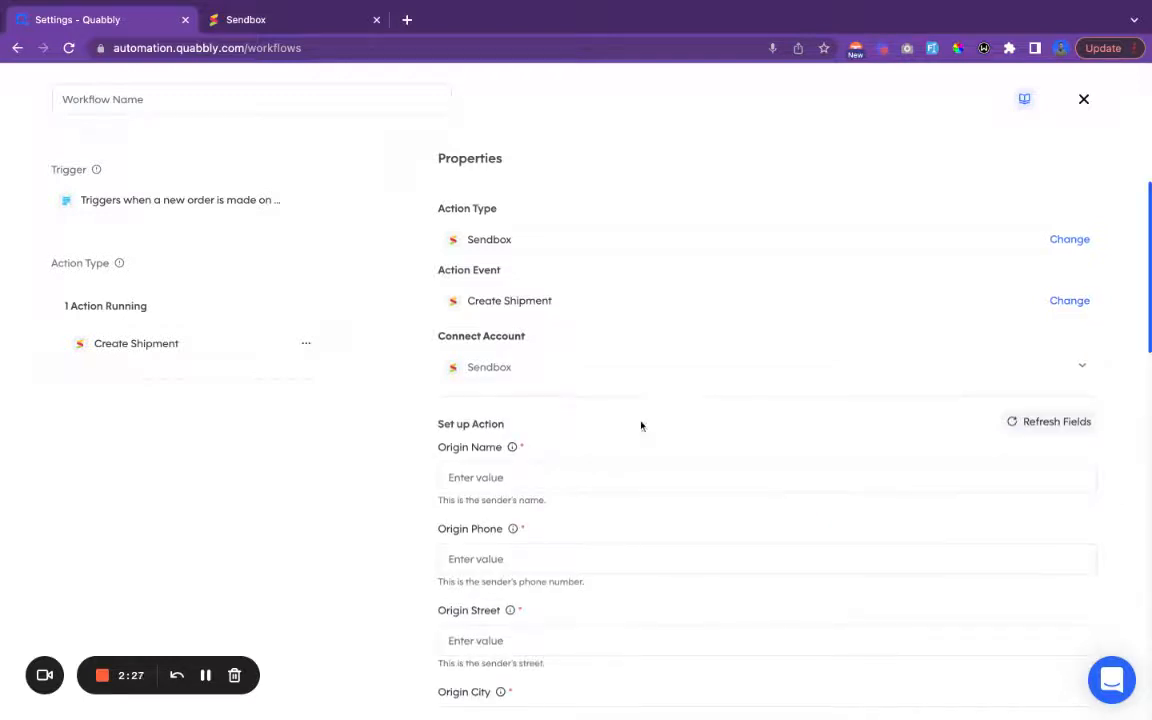
# - Enter the sender name 'ABC Sto…' and fill in the sender's phone number
pyautogui.scroll(-2, 641, 426)
pyautogui.scroll(-1, 687, 334)
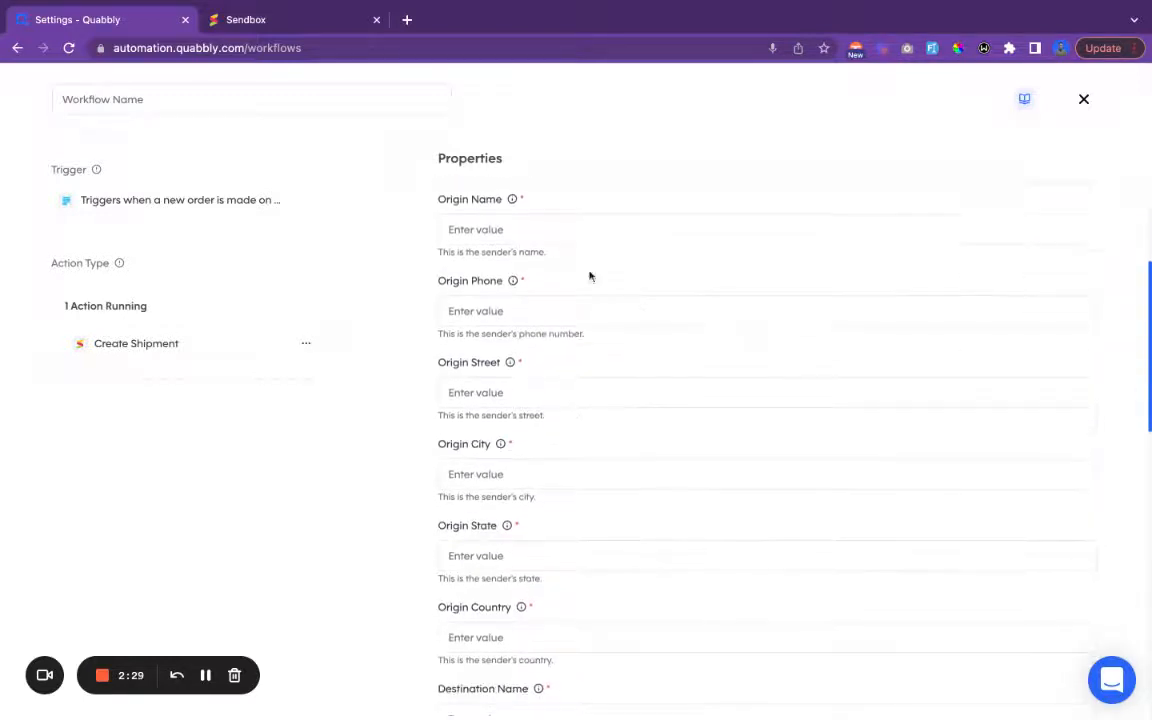
pyautogui.scroll(1, 586, 278)
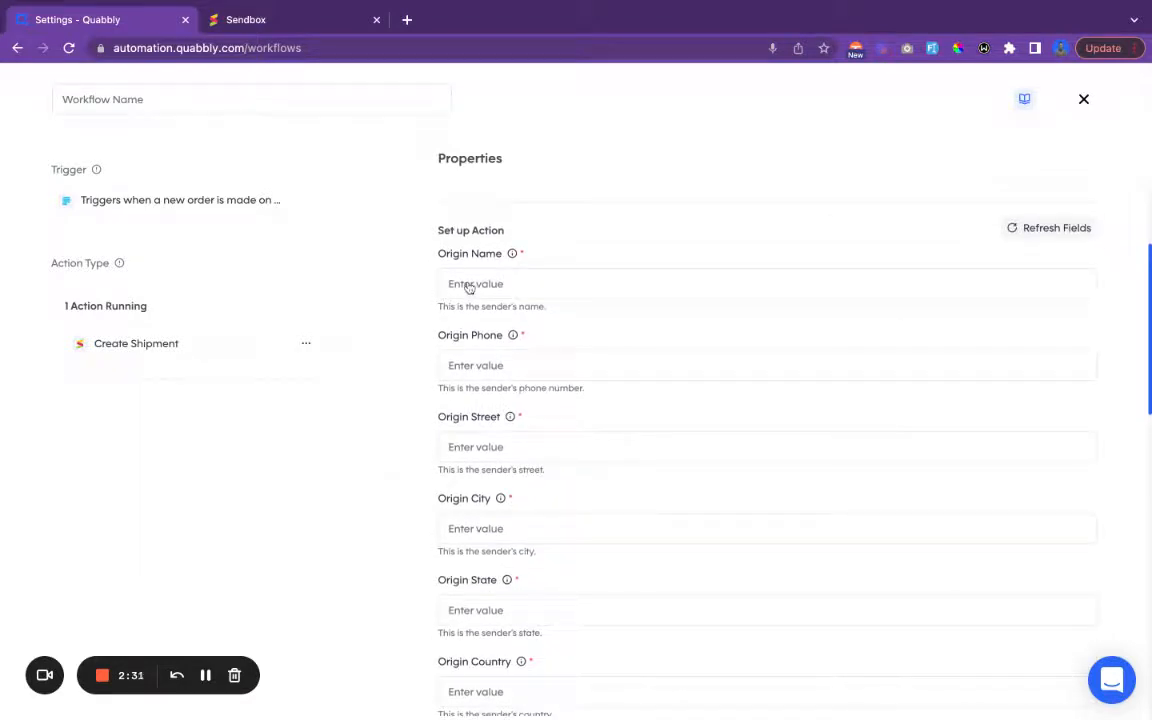
pyautogui.scroll(-1, 681, 307)
pyautogui.scroll(1, 681, 307)
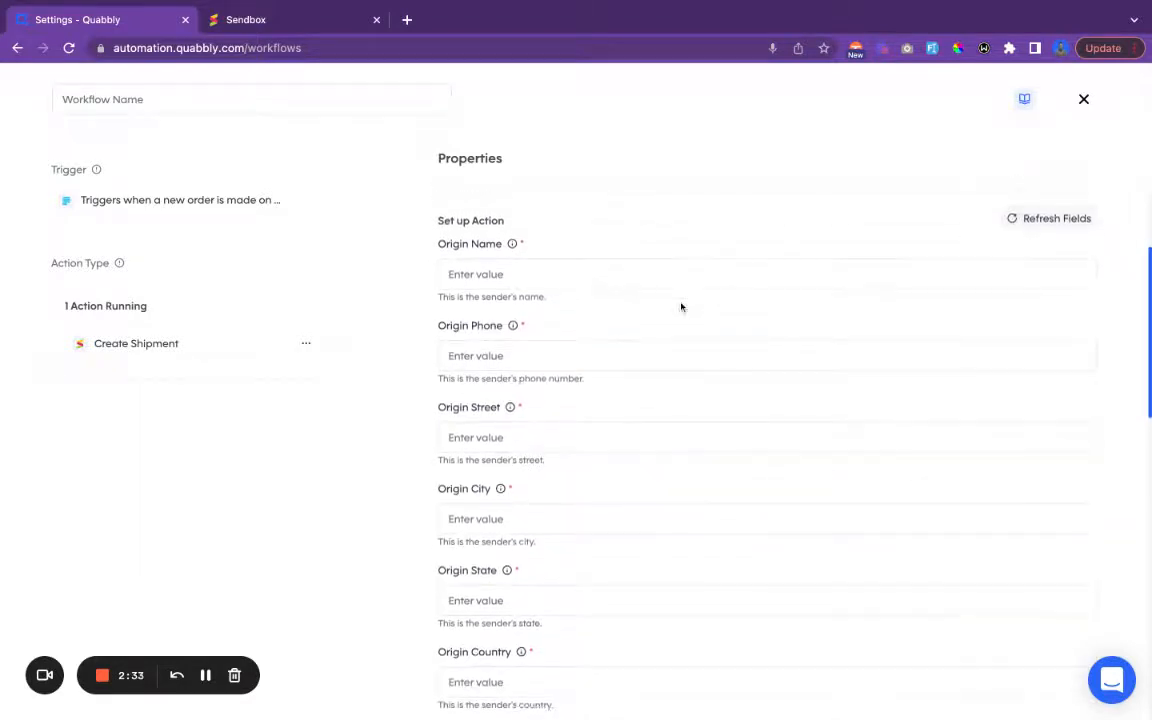
pyautogui.scroll(-1, 663, 316)
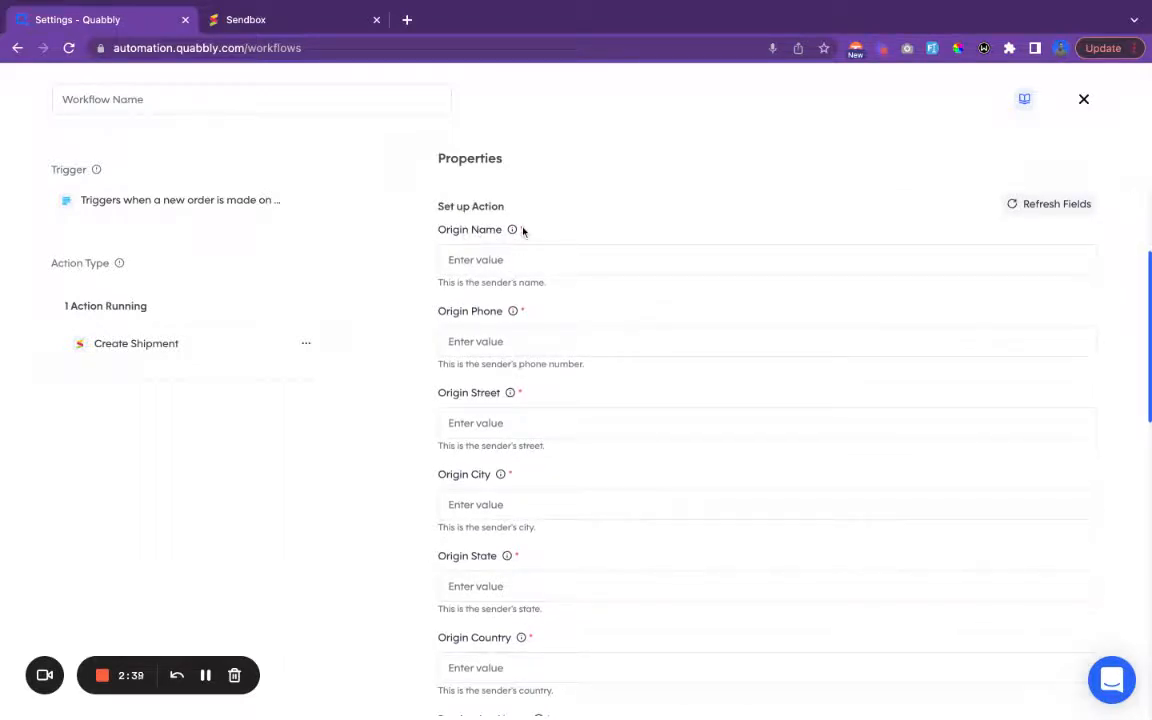
pyautogui.click(510, 265)
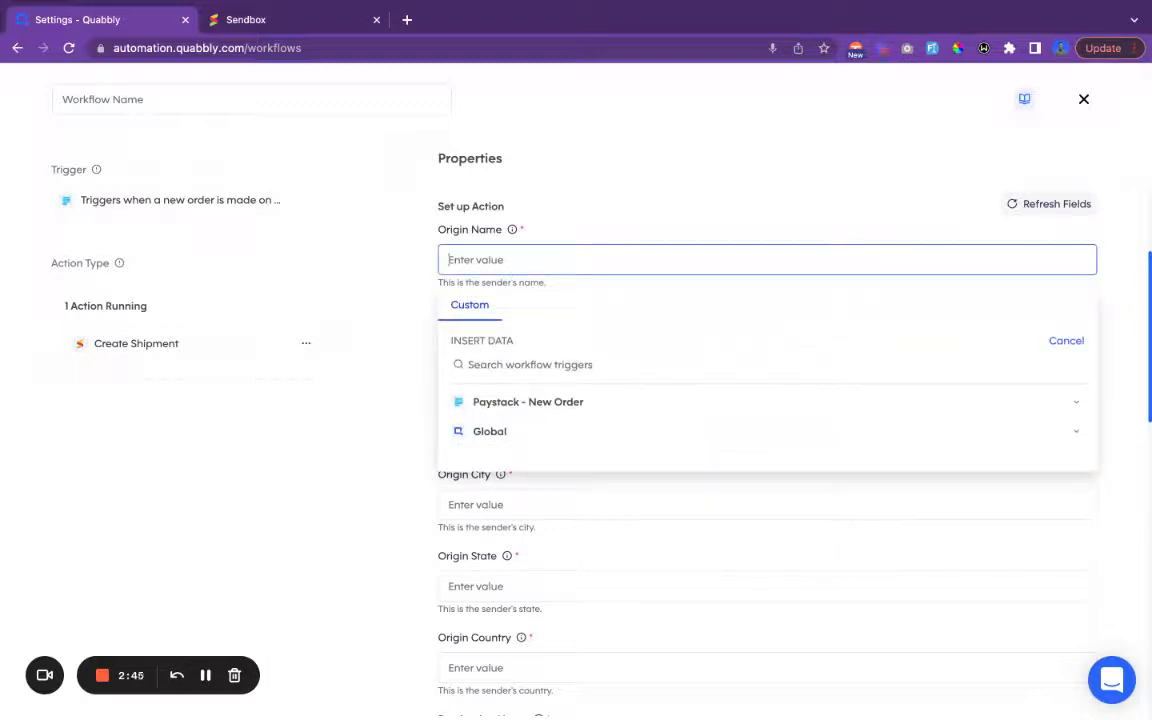
pyautogui.write('ABC Store')
pyautogui.click(602, 229)
pyautogui.scroll(-1, 609, 293)
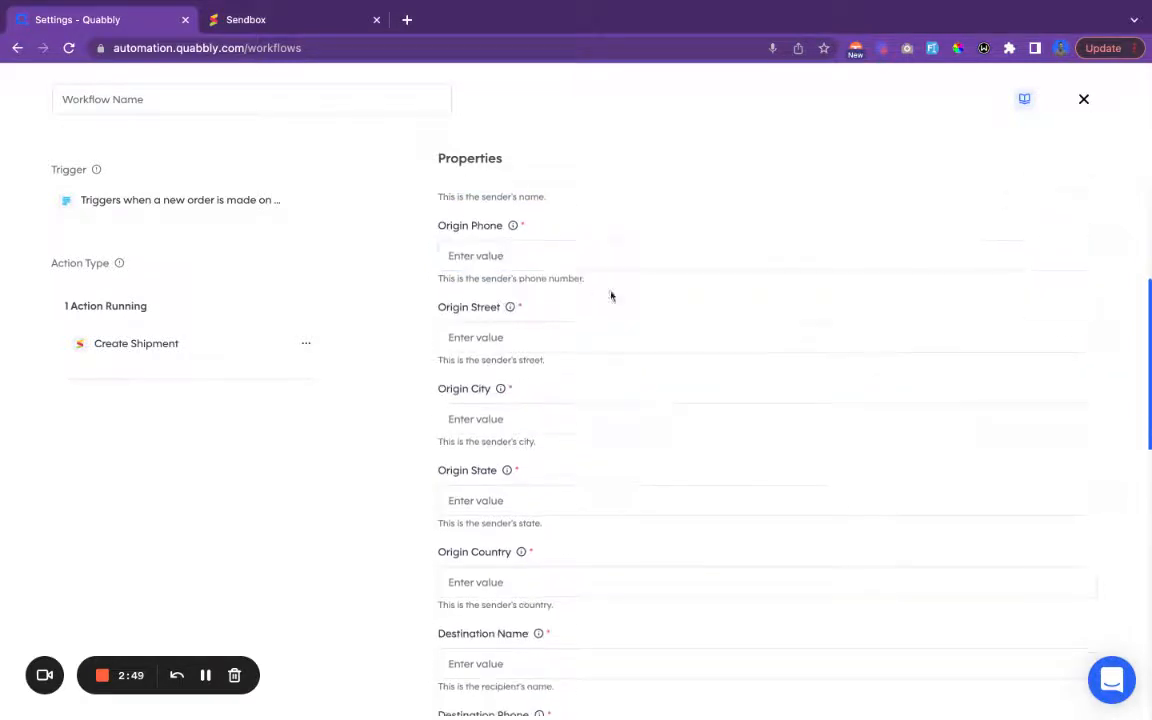
pyautogui.click(535, 258)
pyautogui.hotkey('ctrl', 'v')
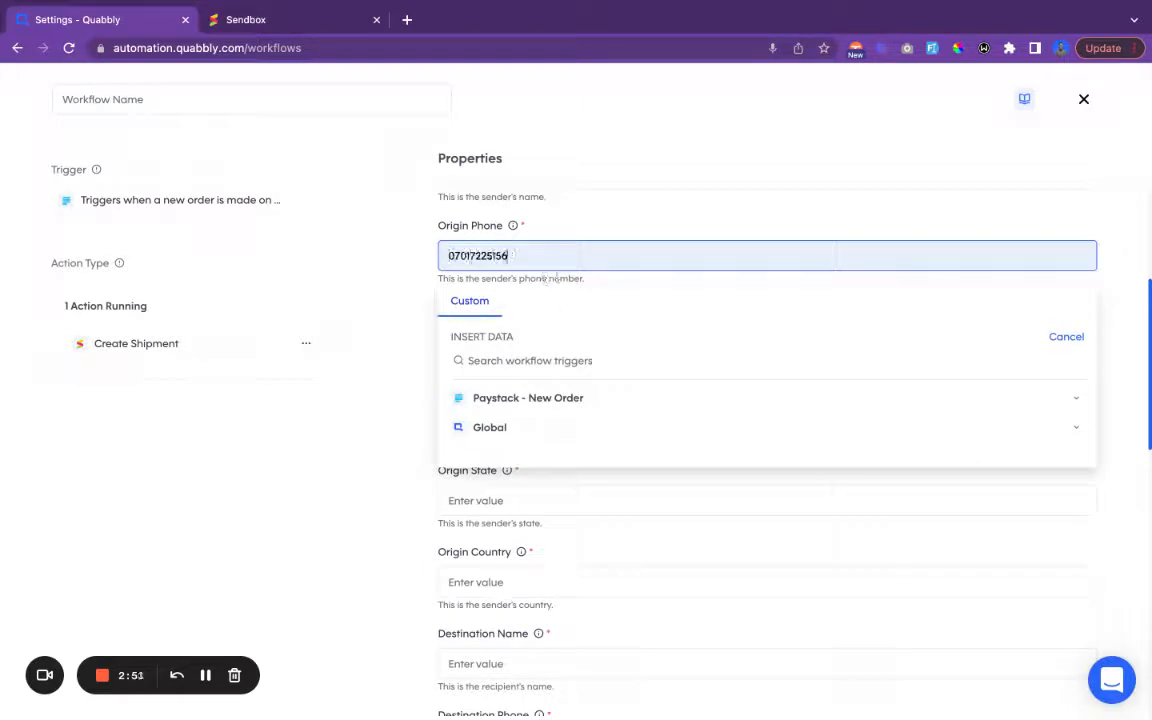
pyautogui.click(597, 231)
pyautogui.scroll(-2, 599, 324)
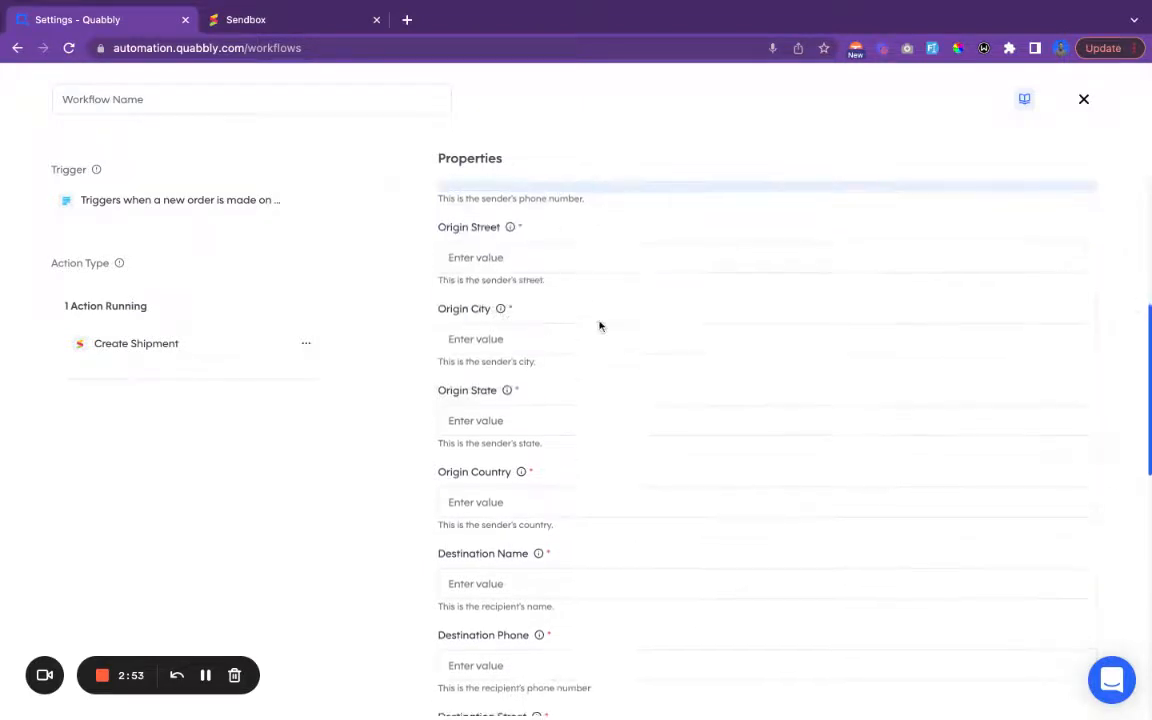
pyautogui.click(549, 260)
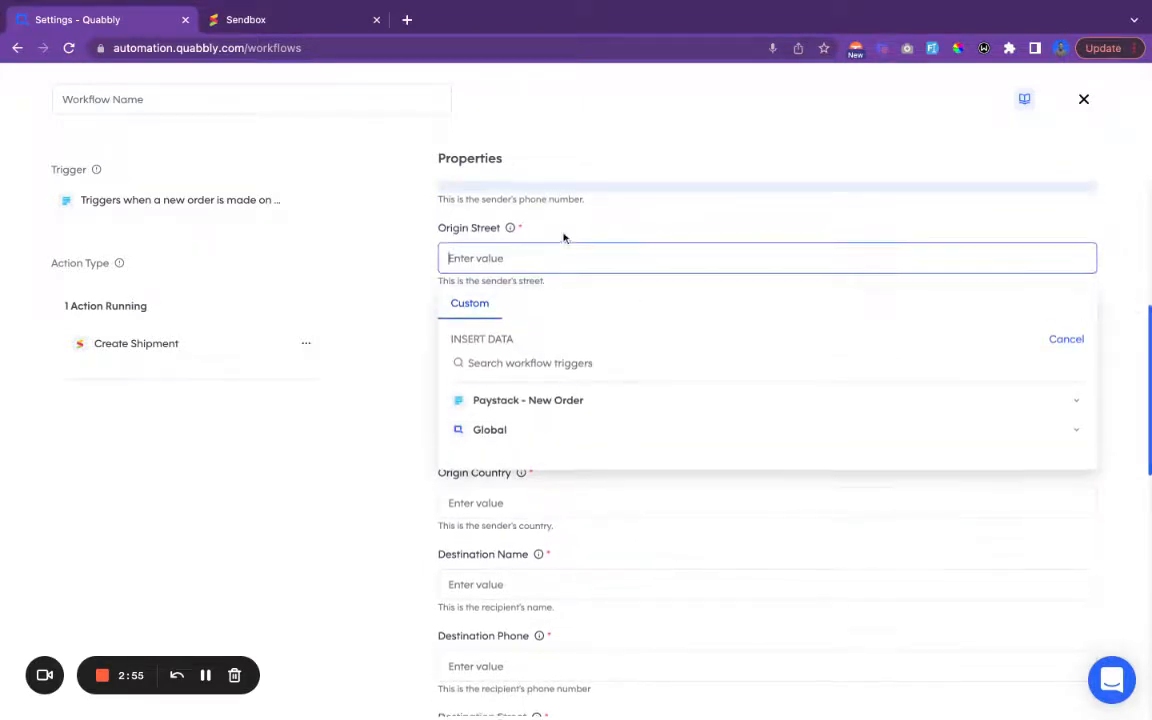
pyautogui.scroll(1, 560, 232)
pyautogui.click(555, 212)
pyautogui.write('65')
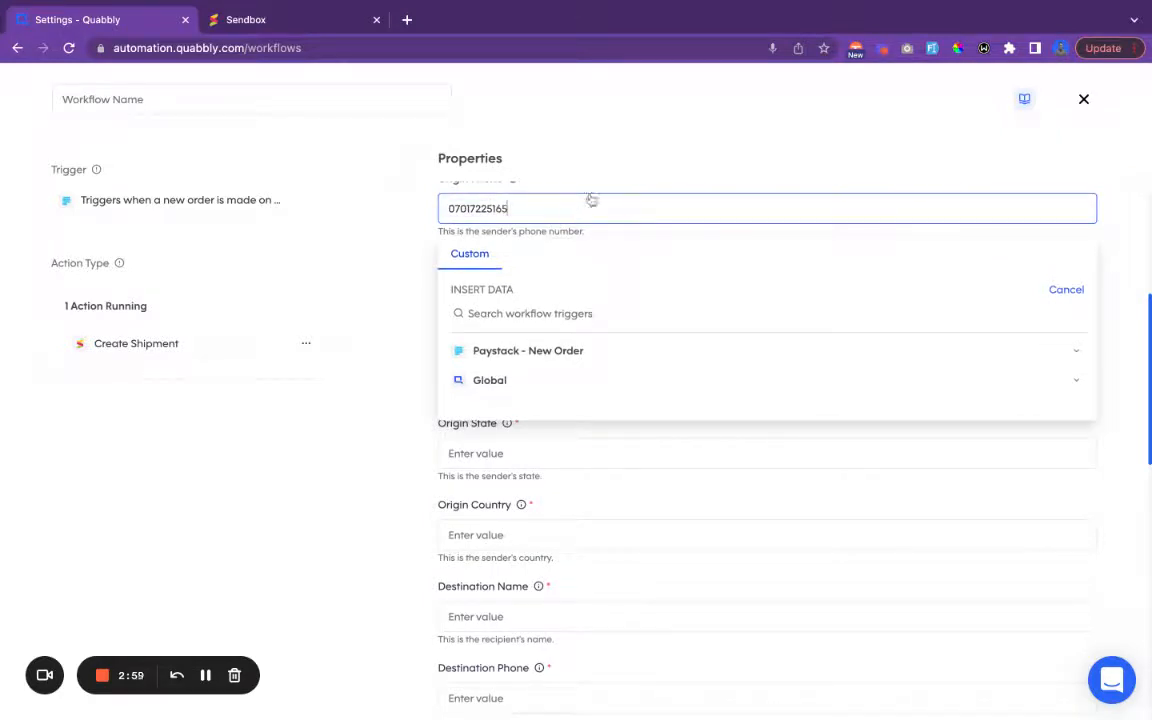
pyautogui.click(545, 166)
# - Fill in the sender's street, with city Ikeja, state Lagos and country Nigeria
pyautogui.click(525, 292)
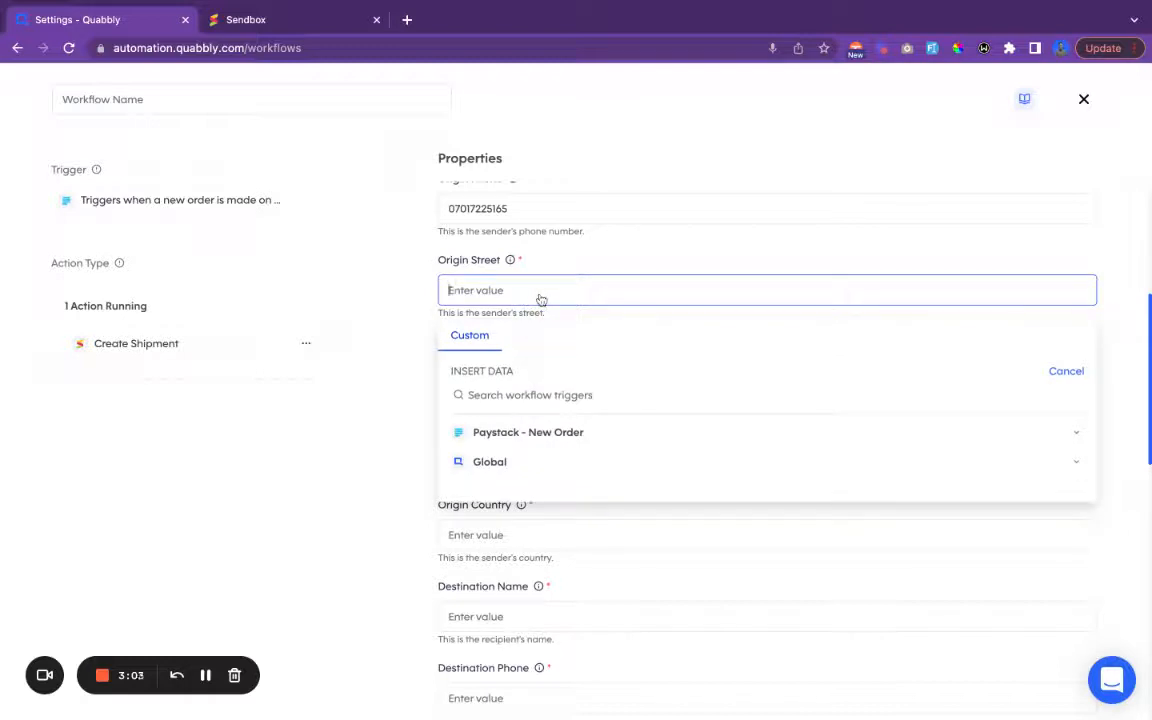
pyautogui.write('Ade')
pyautogui.write('kunle 6')
pyautogui.write('anjo Stre')
pyautogui.write('et, Lagosd')
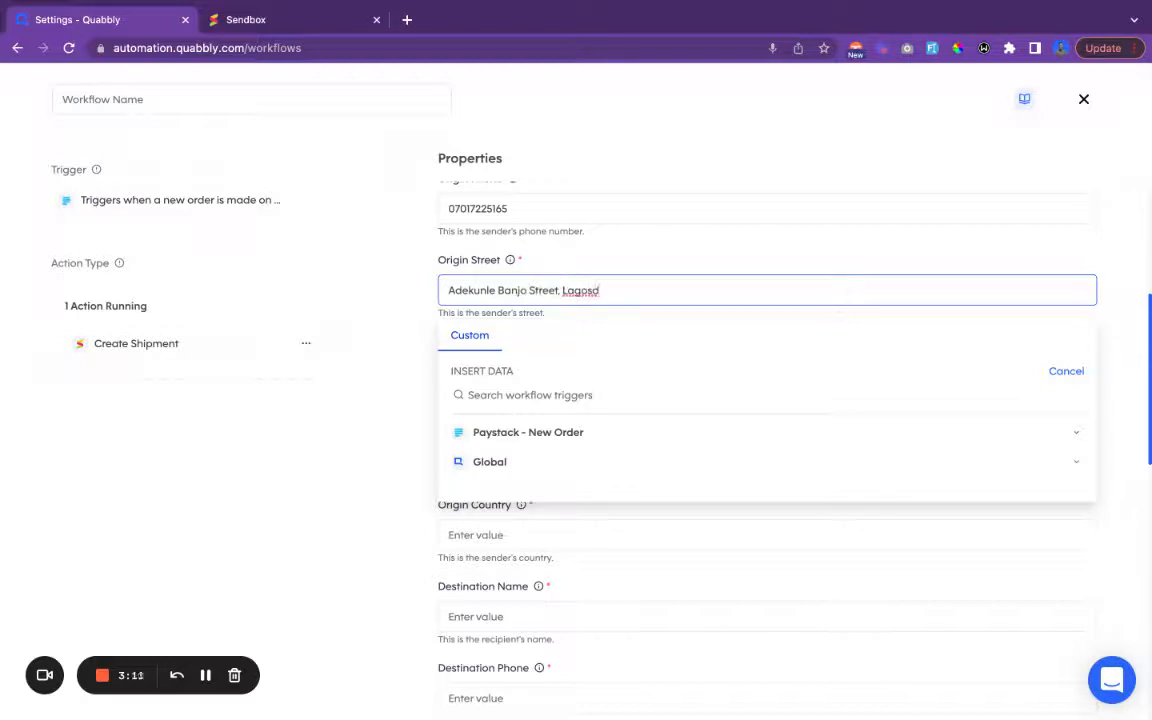
pyautogui.press('BackSpace')
pyautogui.press('BackSpace')
pyautogui.press('BackSpace')
pyautogui.press('BackSpace')
pyautogui.press('BackSpace')
pyautogui.press('BackSpace')
pyautogui.click(591, 265)
pyautogui.scroll(-1, 613, 310)
pyautogui.click(542, 313)
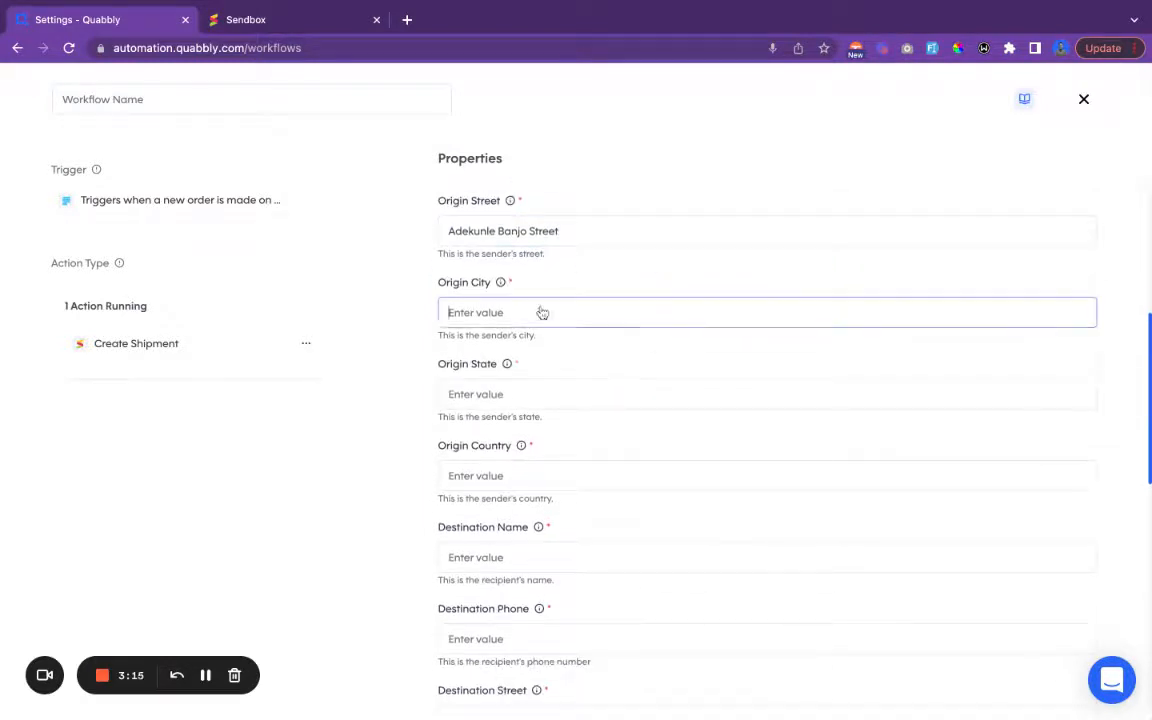
pyautogui.write('L')
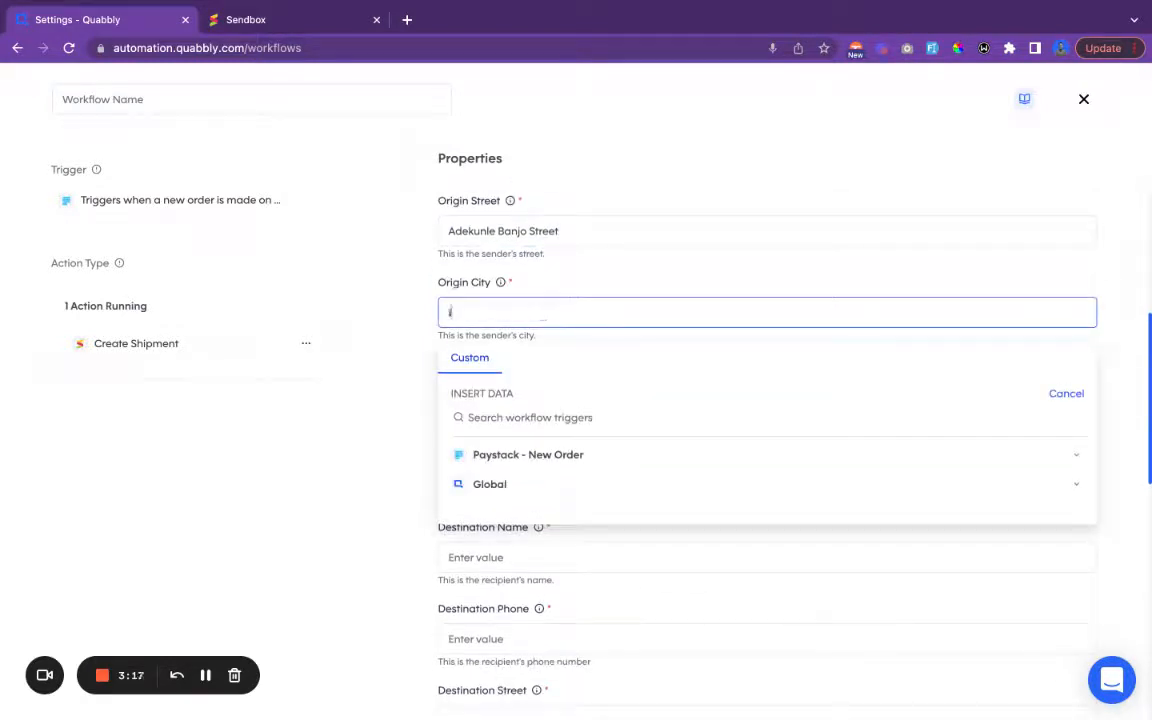
pyautogui.click(589, 285)
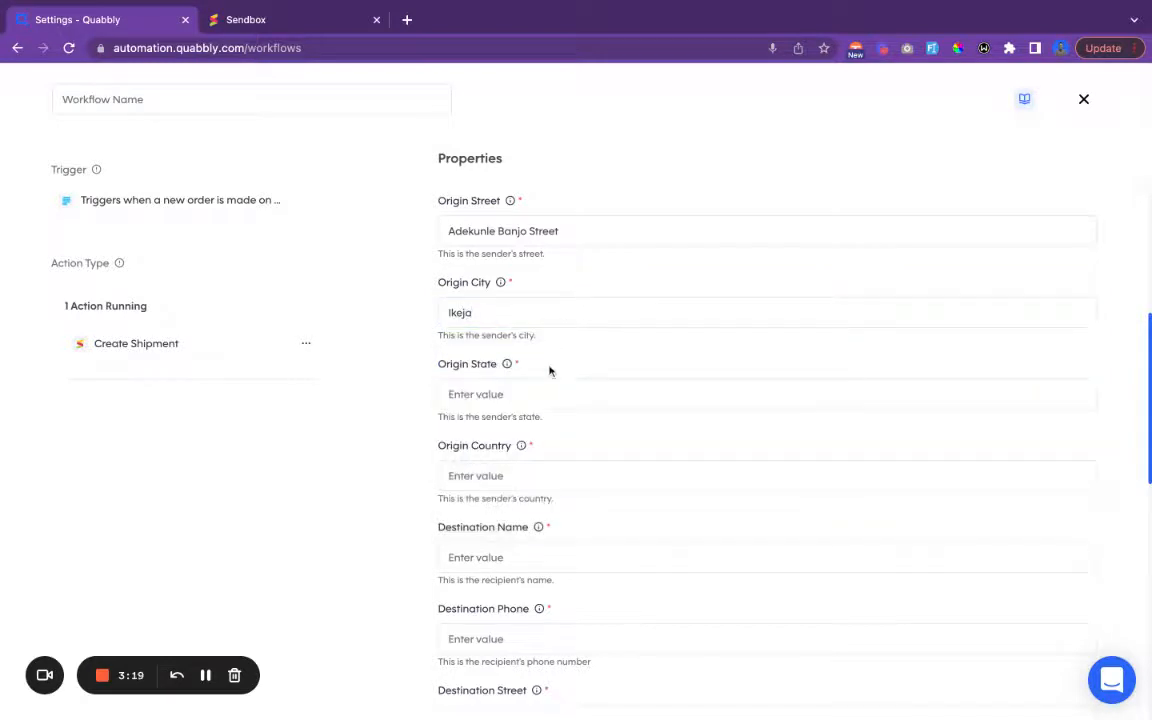
pyautogui.click(536, 394)
pyautogui.write('Lagos')
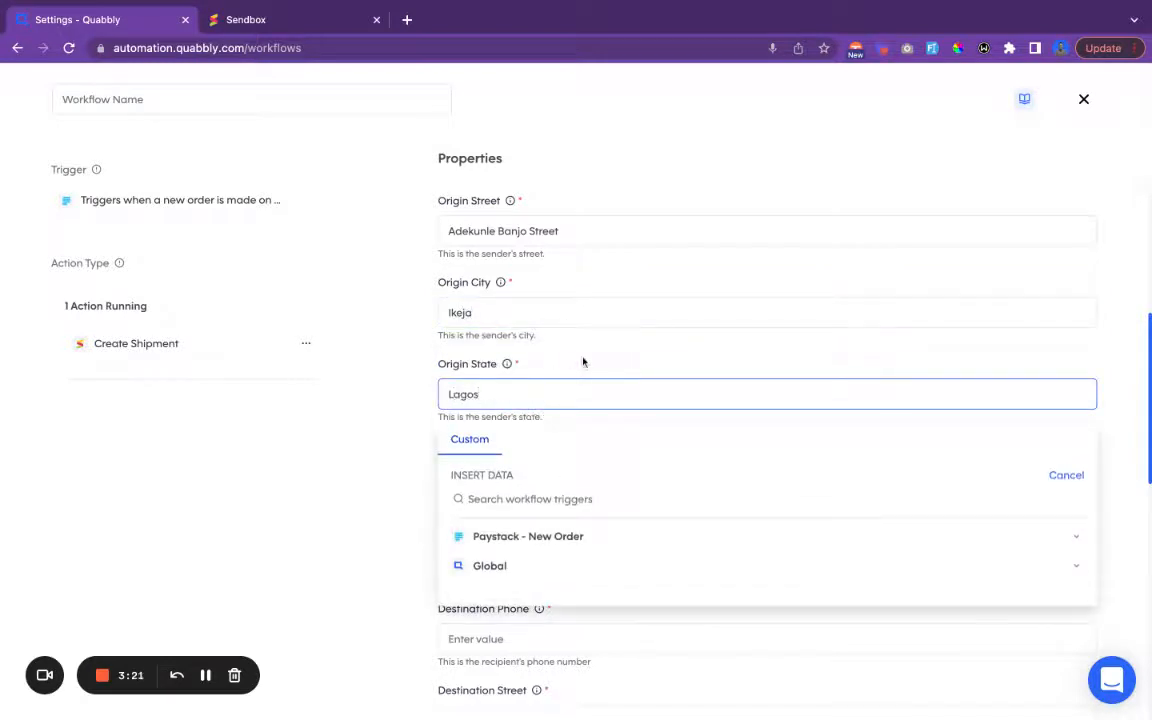
pyautogui.click(584, 363)
pyautogui.scroll(-1, 584, 363)
pyautogui.scroll(-1, 584, 362)
pyautogui.click(556, 337)
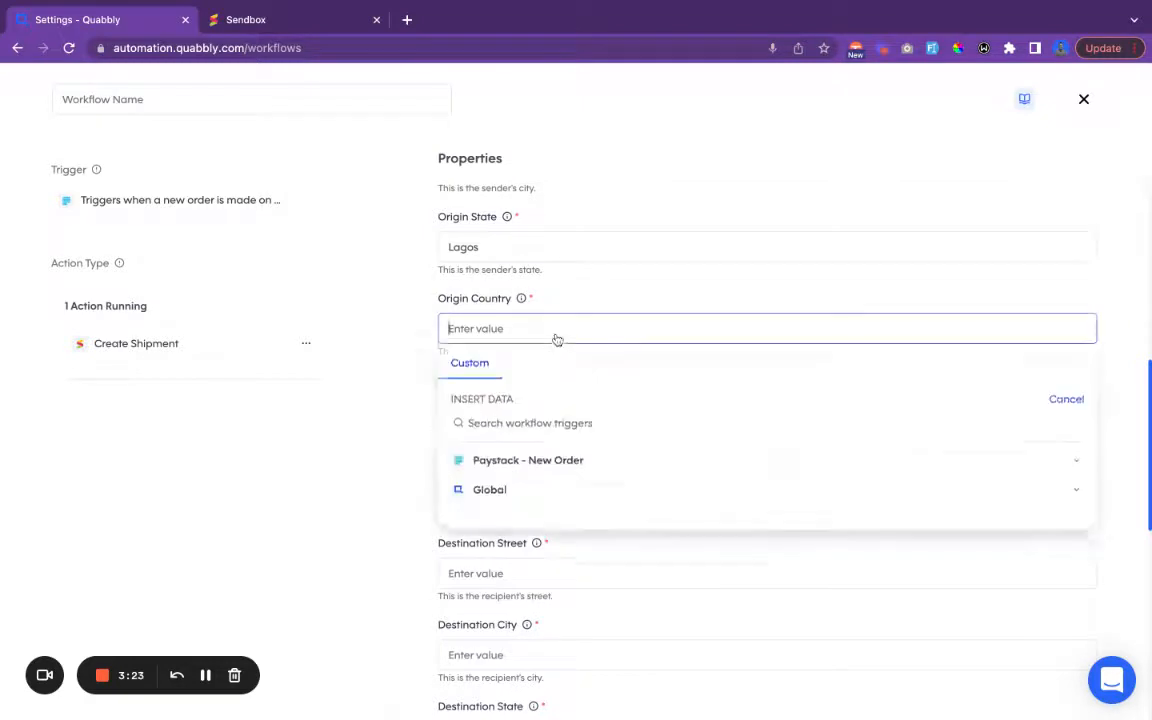
pyautogui.write('Nigeria')
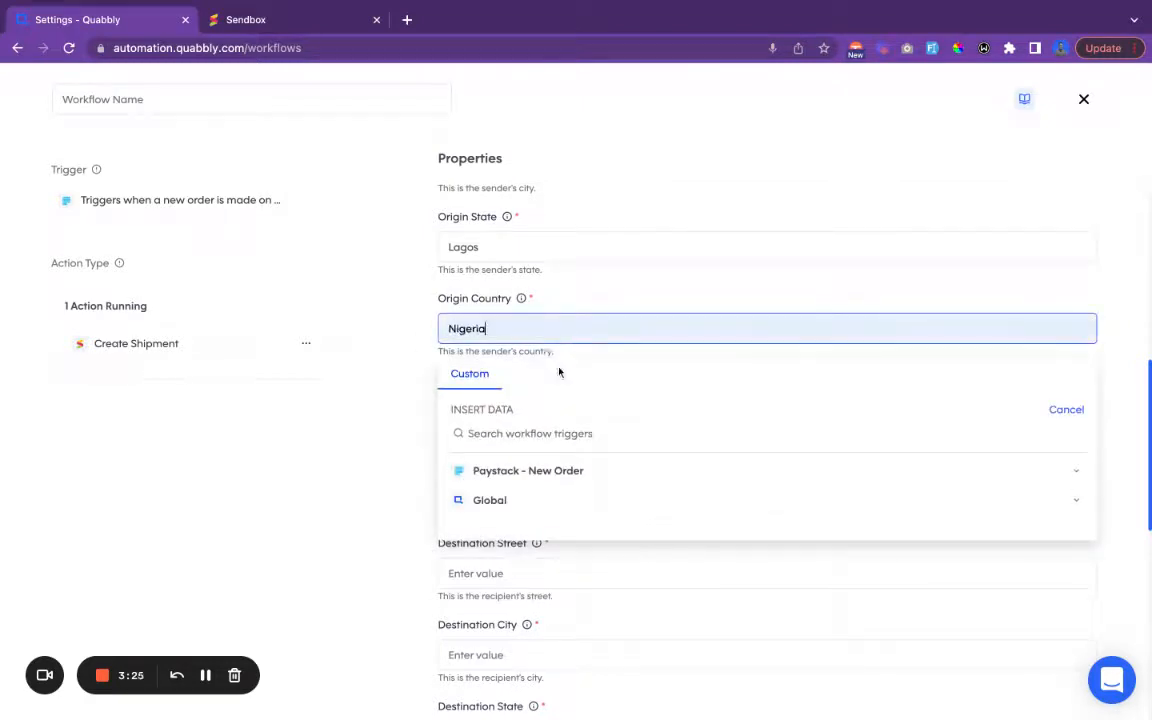
pyautogui.click(598, 297)
# - Map recipient name to the customer's first and last name, and phone to customer_phone_number
pyautogui.scroll(-2, 648, 356)
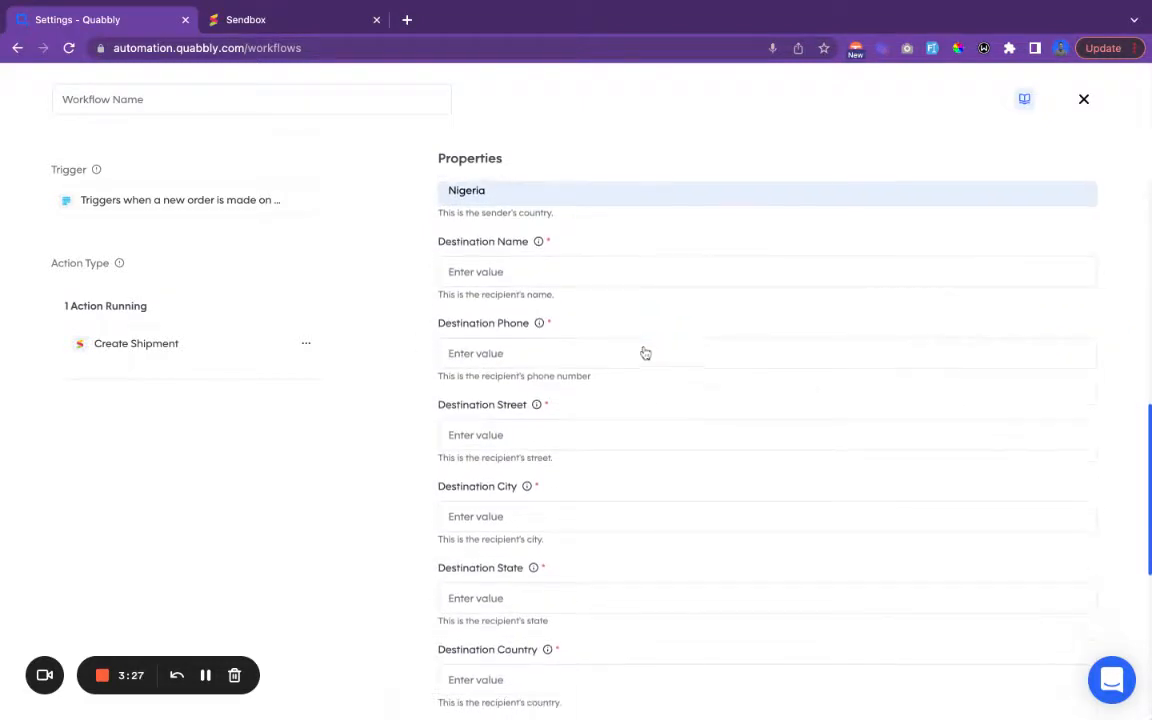
pyautogui.scroll(-1, 588, 320)
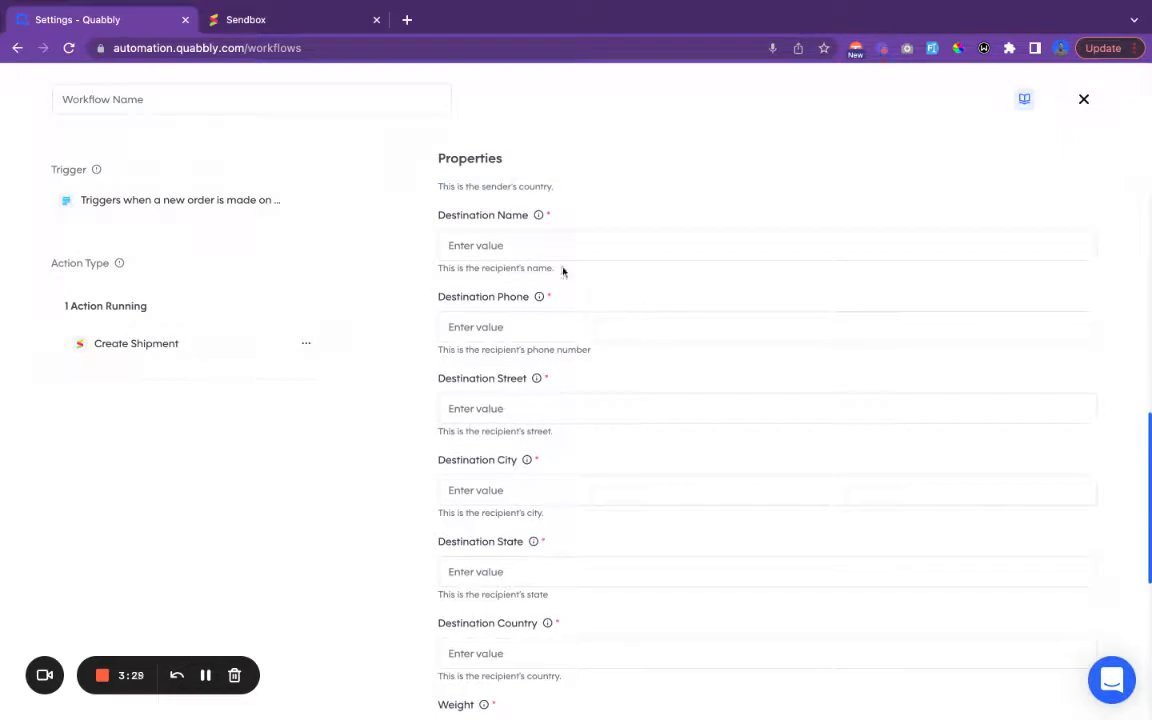
pyautogui.scroll(-1, 617, 282)
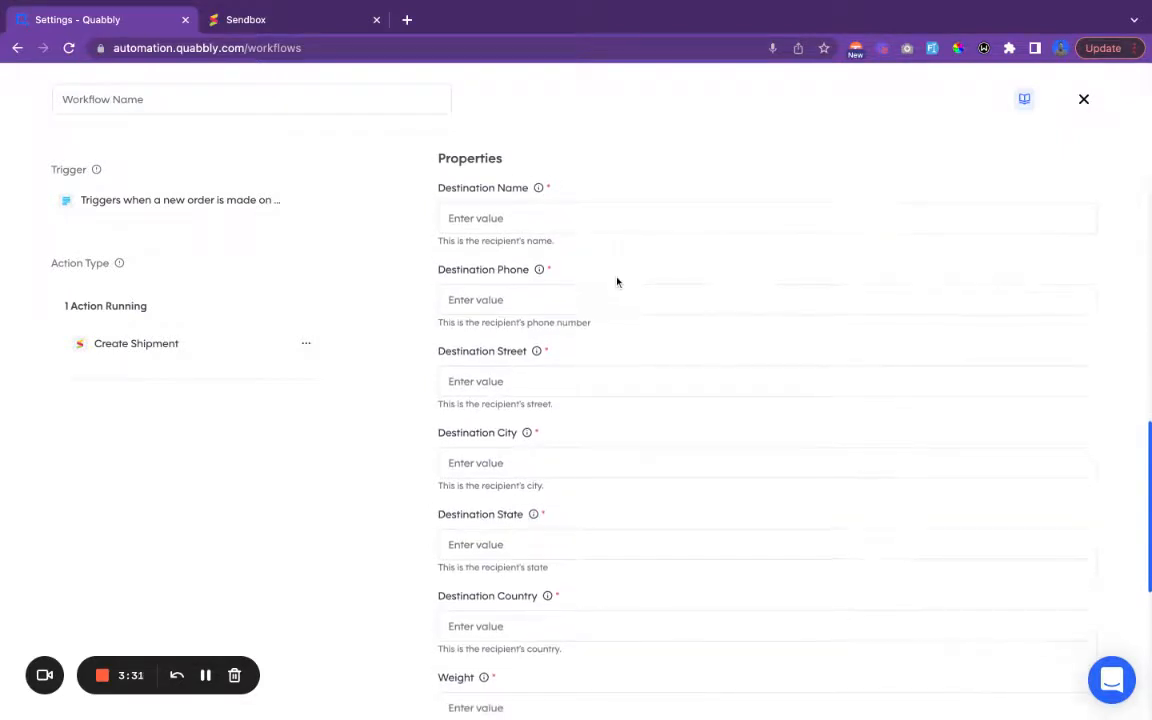
pyautogui.scroll(1, 577, 228)
pyautogui.click(522, 259)
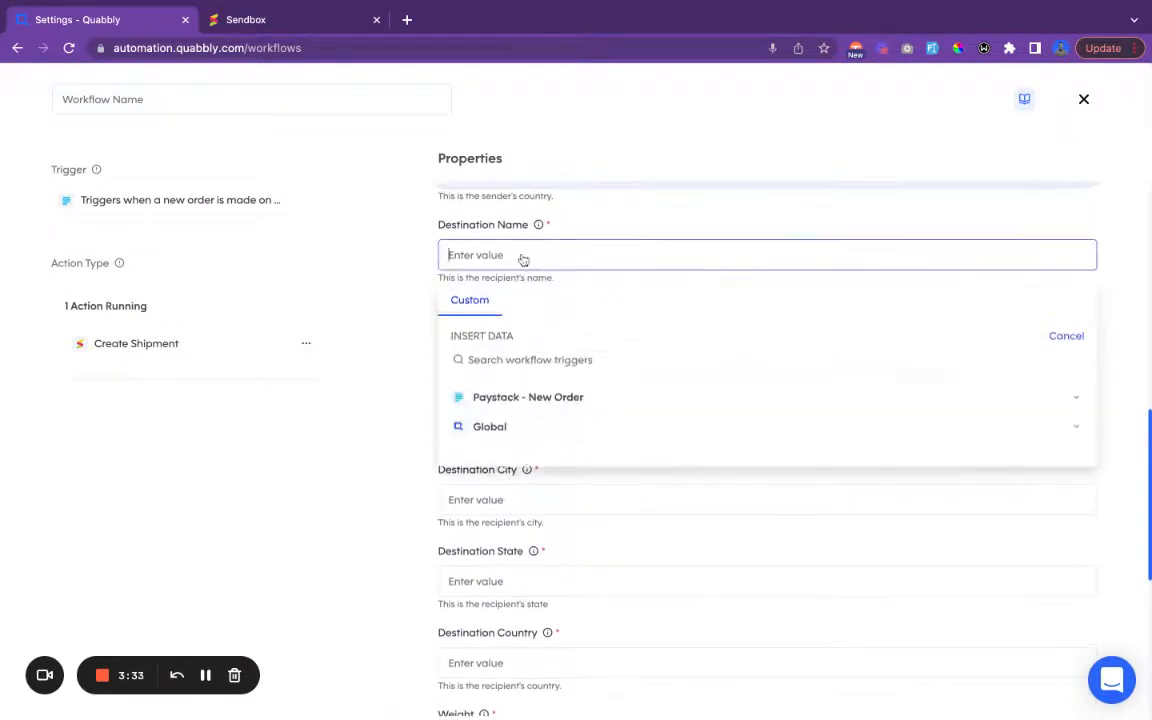
pyautogui.click(565, 398)
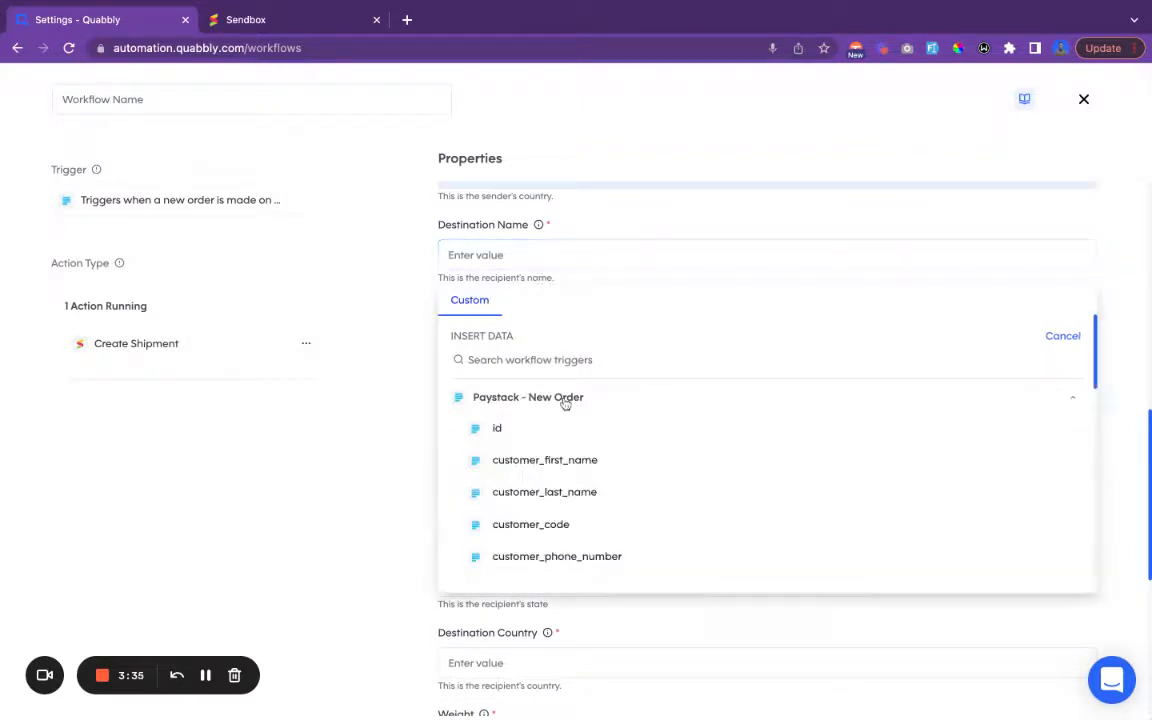
pyautogui.scroll(-1, 599, 460)
pyautogui.click(558, 450)
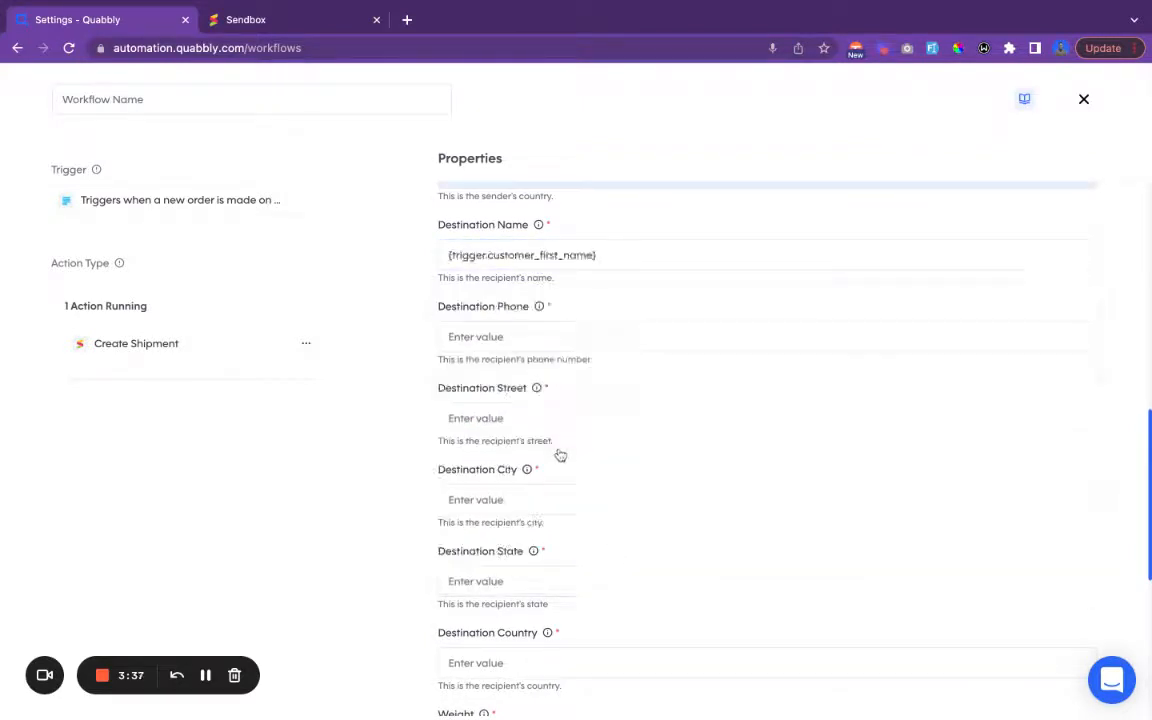
pyautogui.click(619, 258)
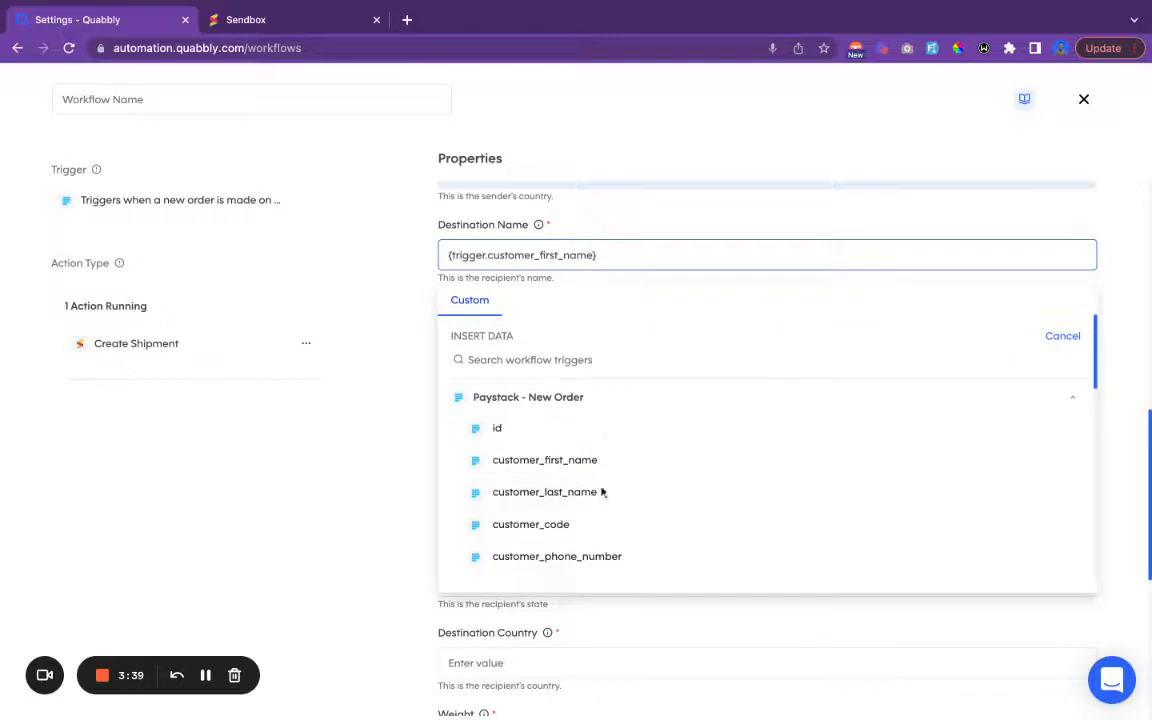
pyautogui.click(600, 491)
pyautogui.scroll(-1, 647, 360)
pyautogui.click(575, 287)
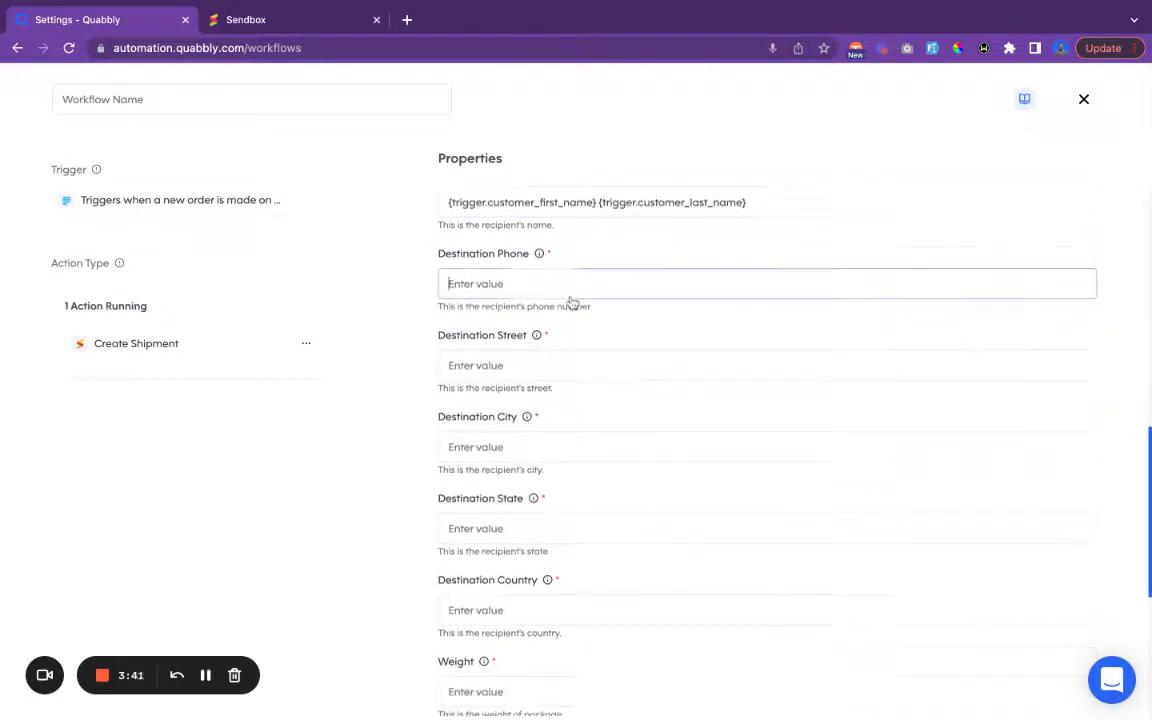
pyautogui.scroll(-1, 590, 529)
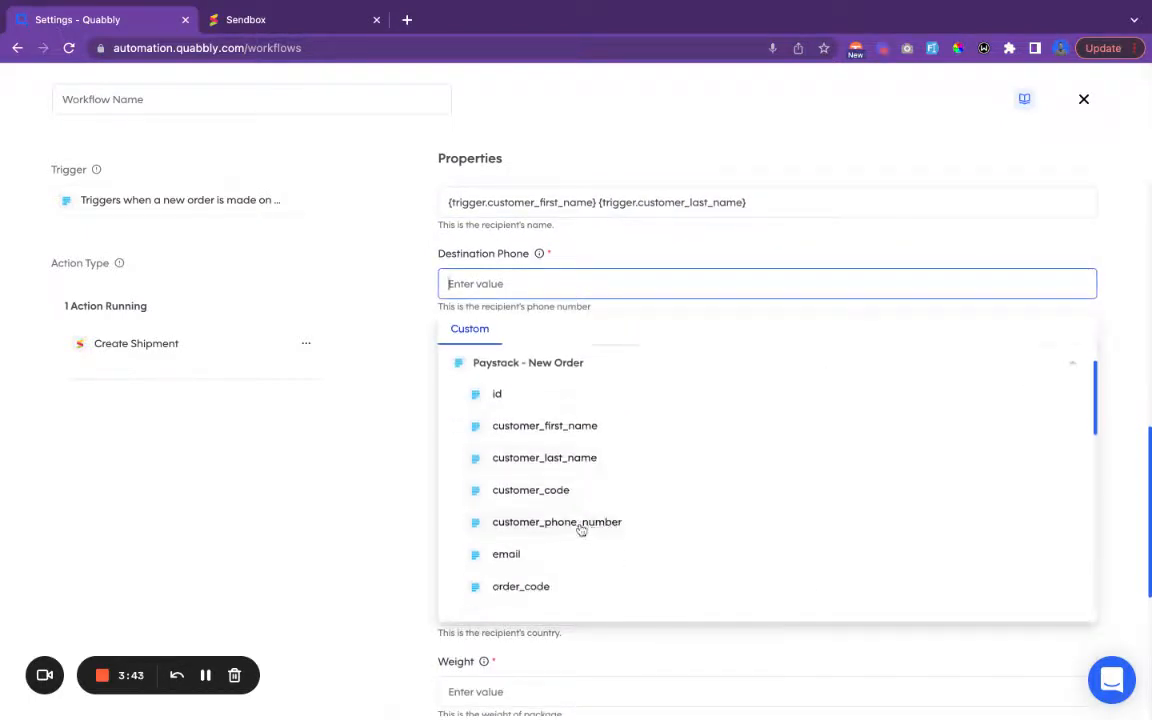
pyautogui.click(580, 522)
pyautogui.scroll(-2, 589, 333)
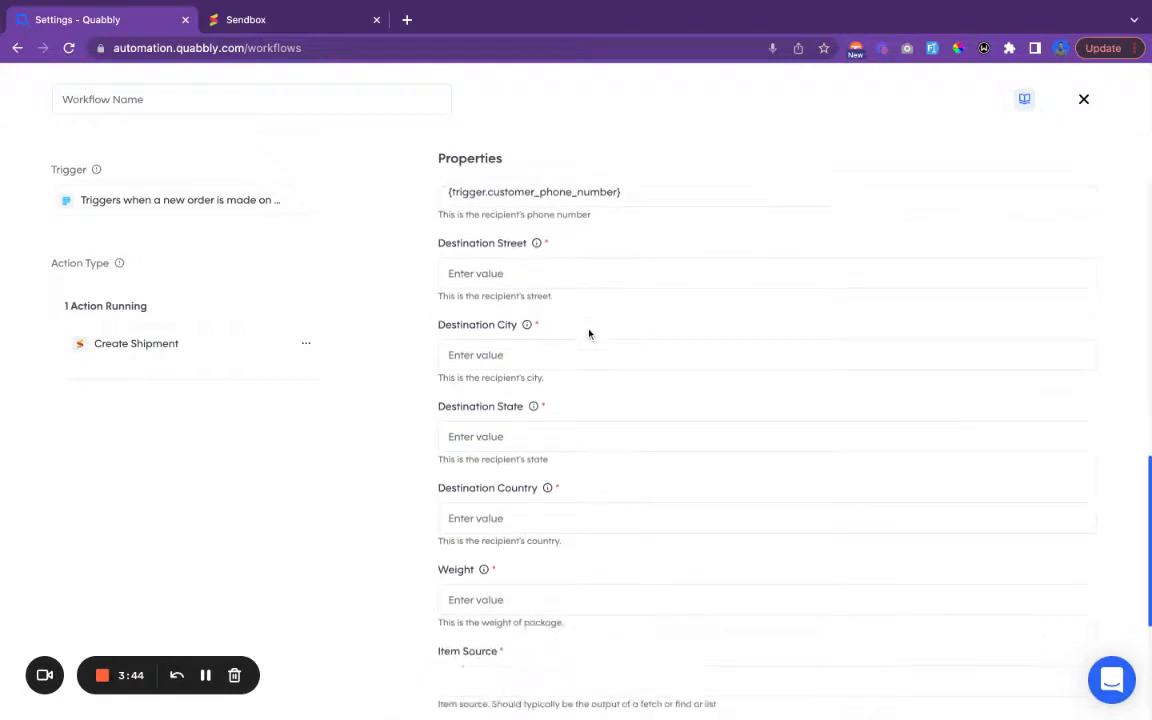
# - Map recipient street, city and state to shipping_street_line, shipping_city and shipping_state
pyautogui.click(553, 276)
pyautogui.scroll(-3, 617, 470)
pyautogui.scroll(-5, 617, 470)
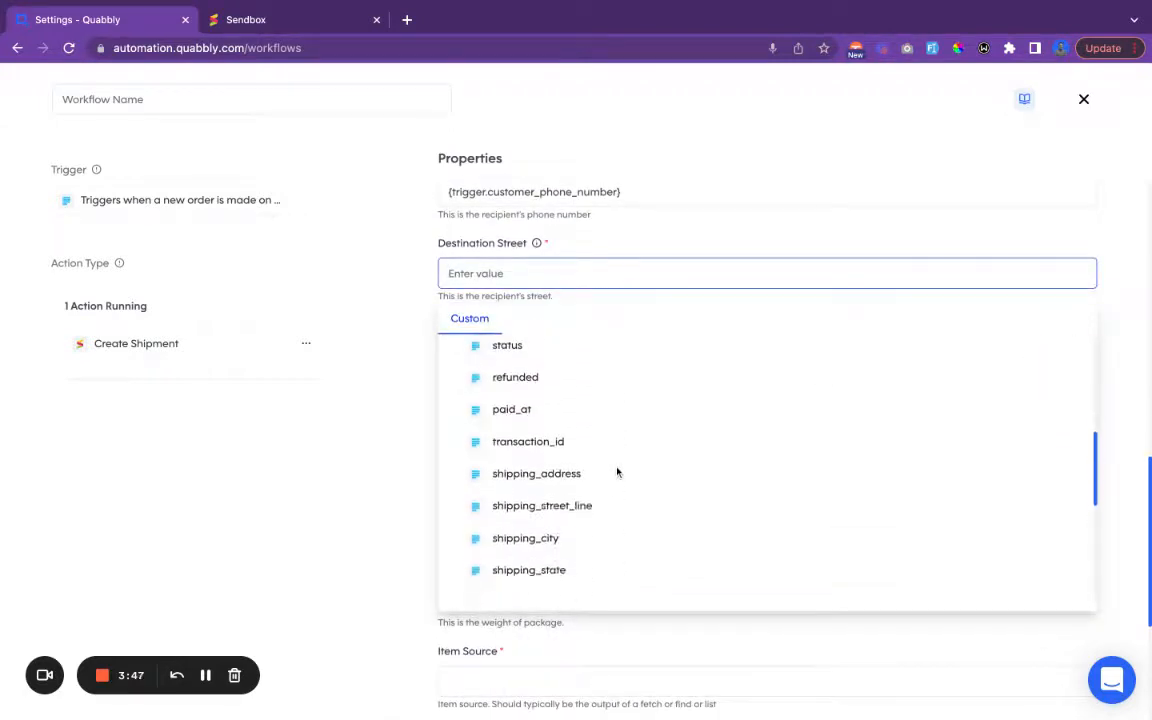
pyautogui.click(567, 516)
pyautogui.scroll(-2, 620, 400)
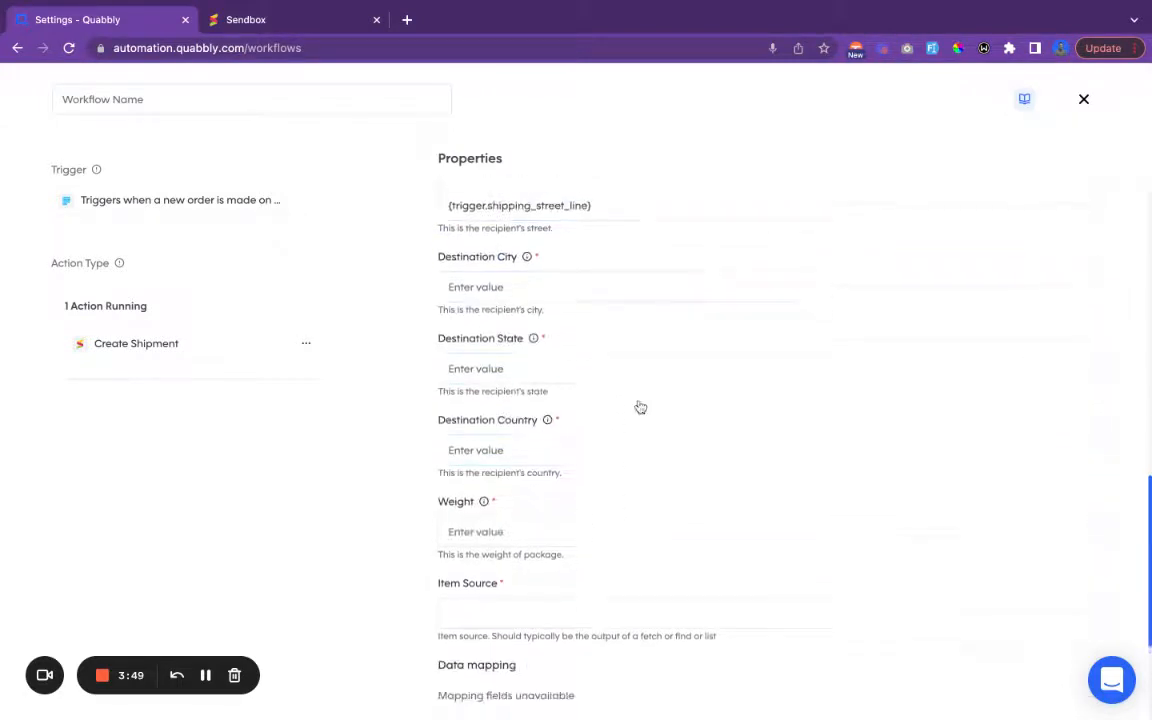
pyautogui.click(578, 282)
pyautogui.scroll(-5, 622, 504)
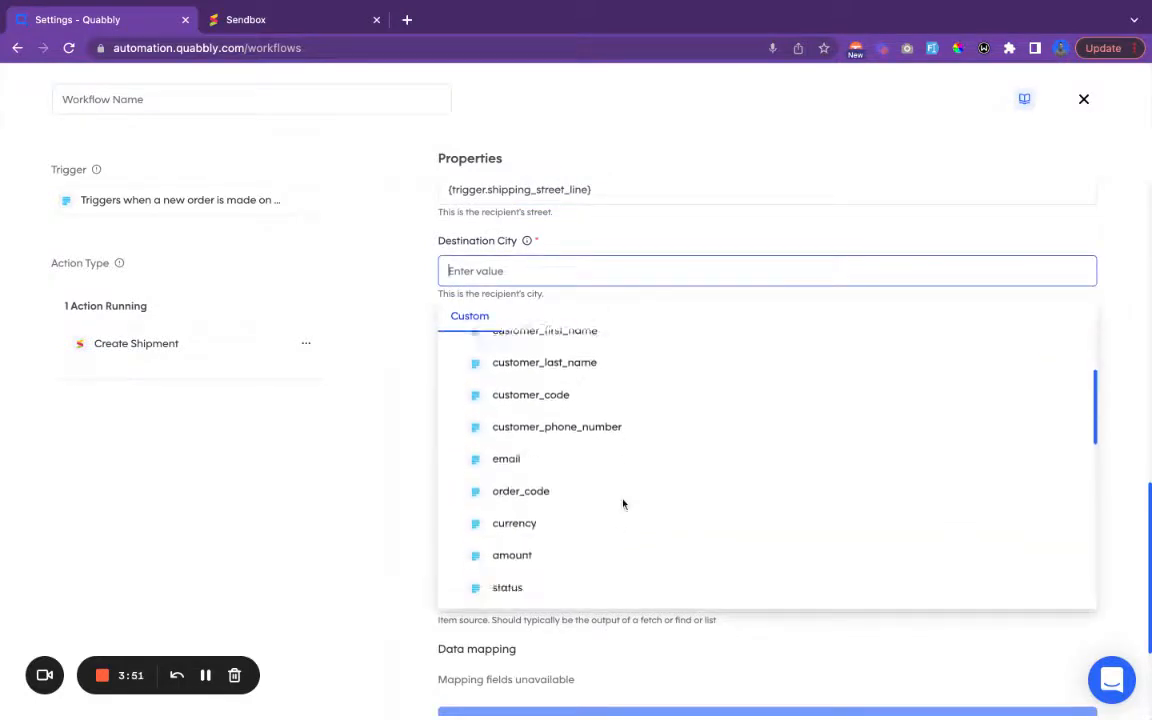
pyautogui.scroll(-3, 622, 504)
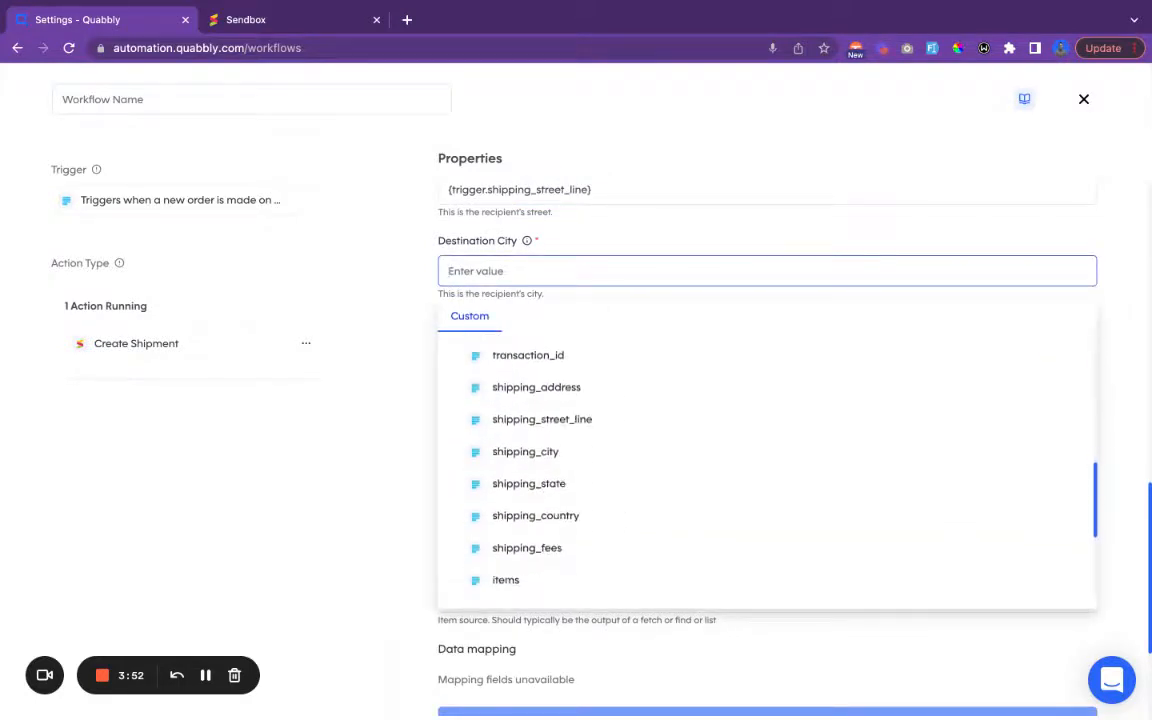
pyautogui.click(549, 463)
pyautogui.scroll(-1, 548, 463)
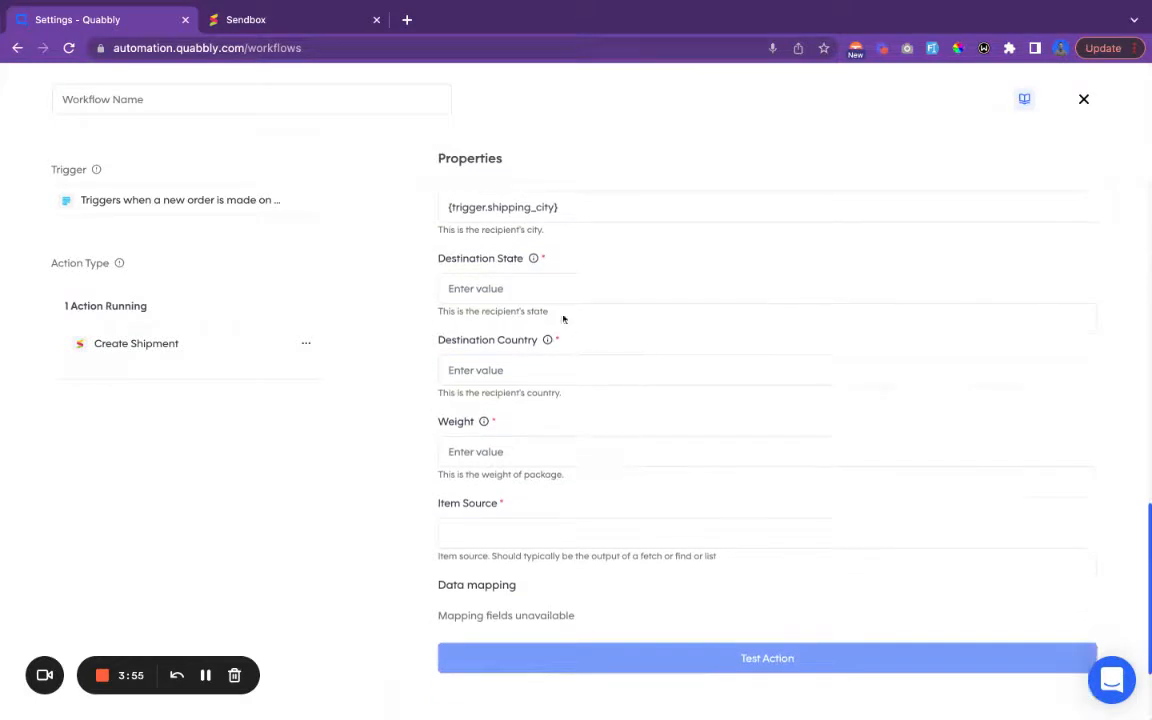
pyautogui.click(555, 292)
pyautogui.scroll(-5, 584, 445)
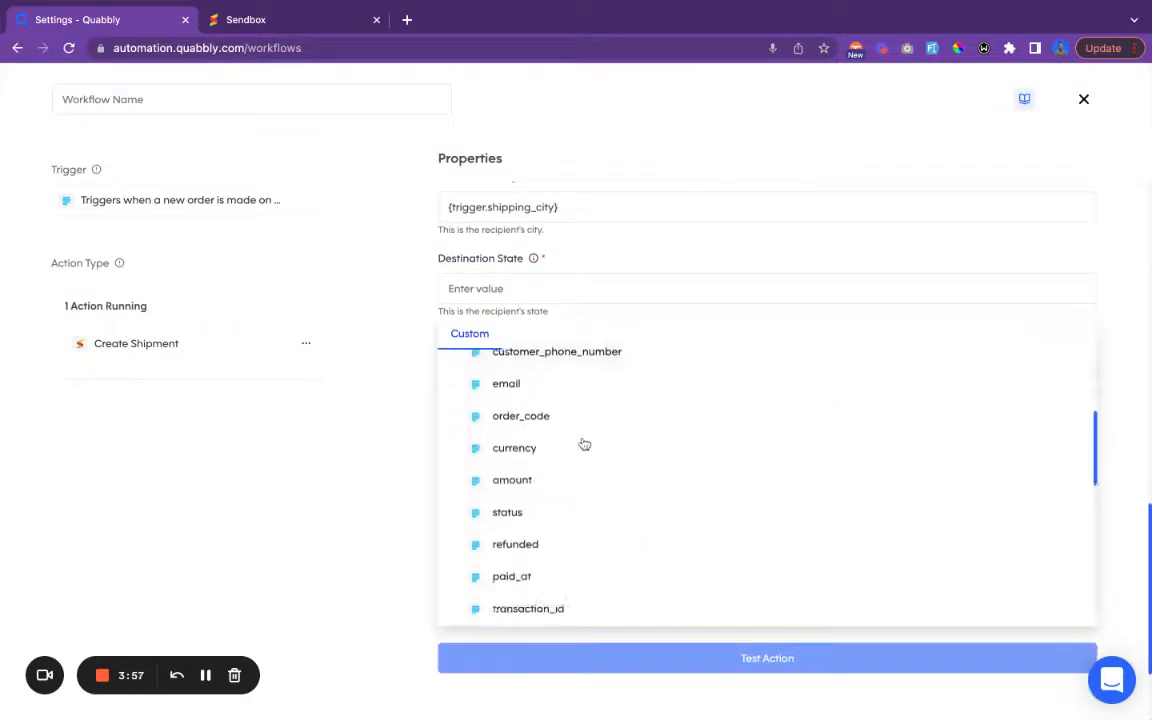
pyautogui.scroll(-5, 548, 525)
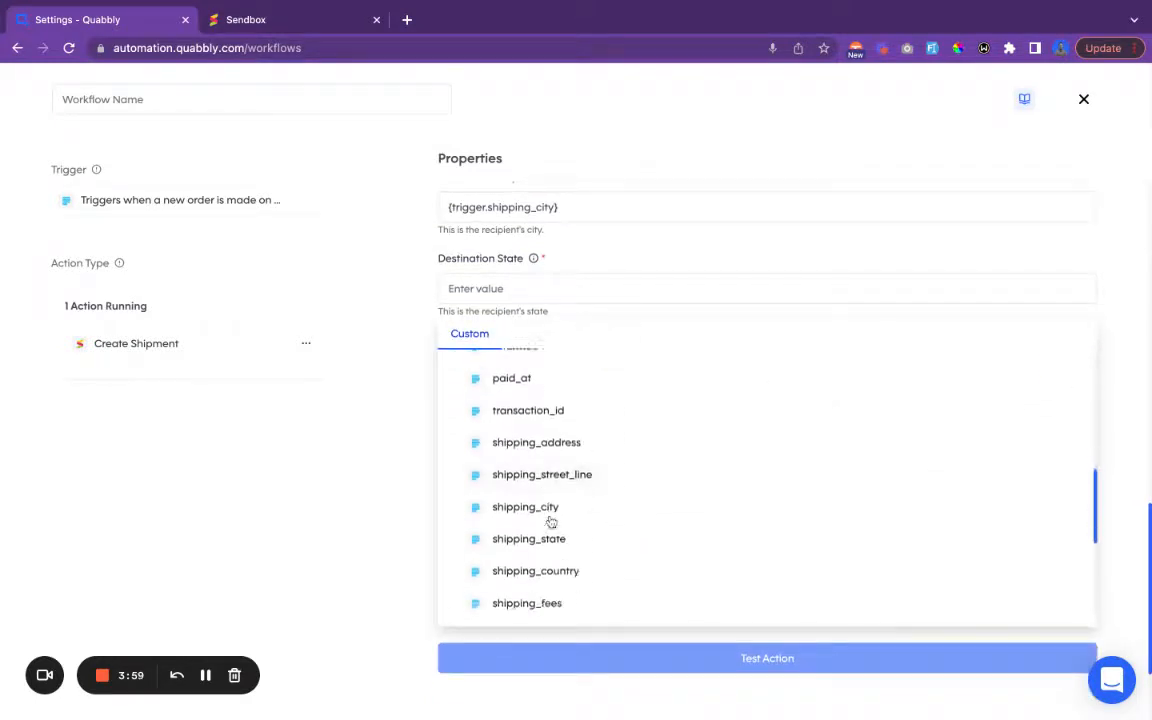
pyautogui.click(549, 537)
pyautogui.scroll(-1, 590, 400)
# - Set destination country Nigeria, weight 2, and item source to Paystack New Order items
pyautogui.click(514, 326)
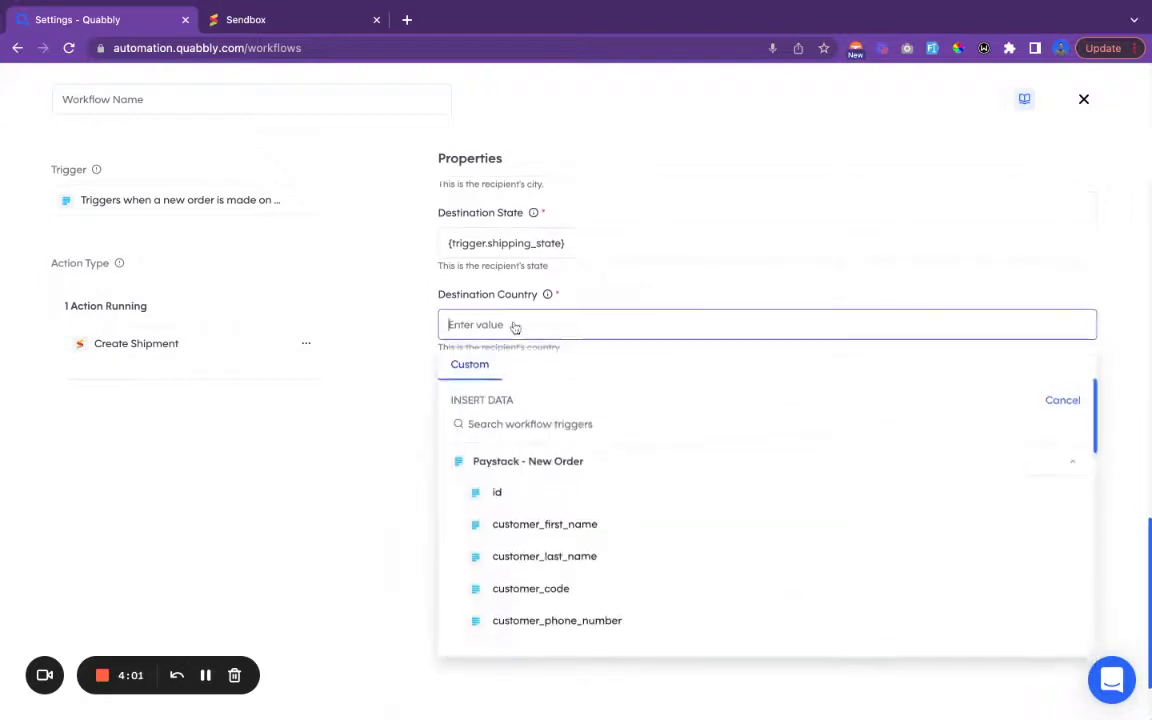
pyautogui.write('Nigeria')
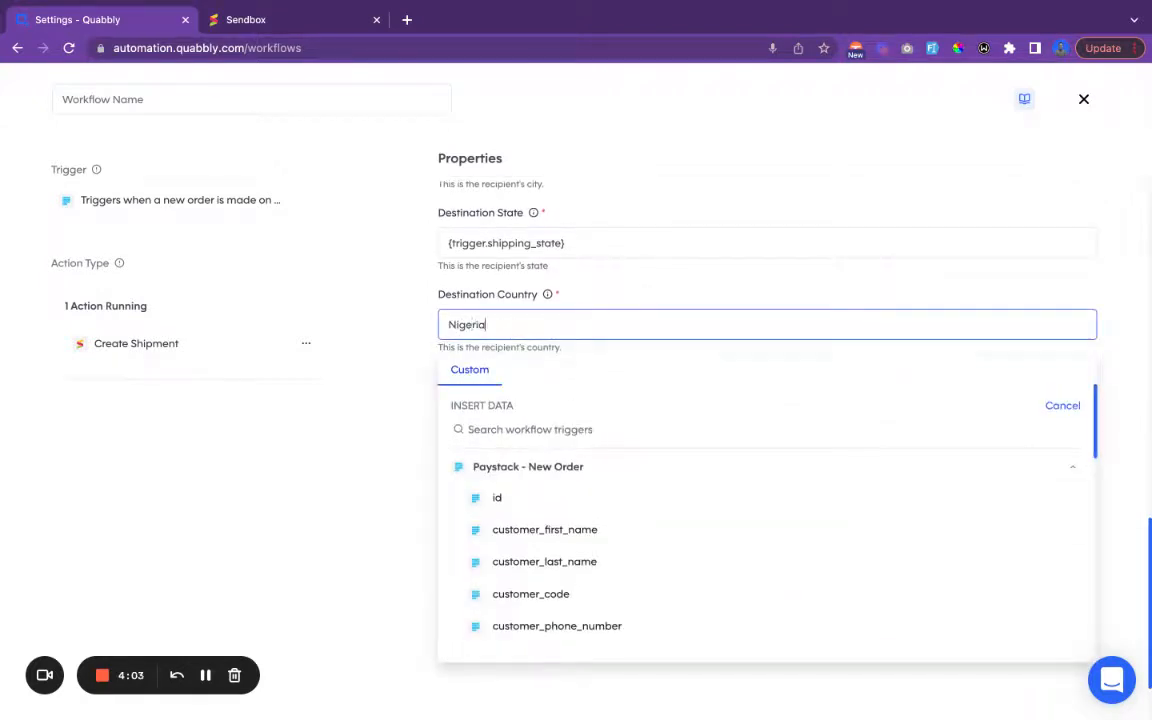
pyautogui.click(617, 290)
pyautogui.scroll(-1, 617, 398)
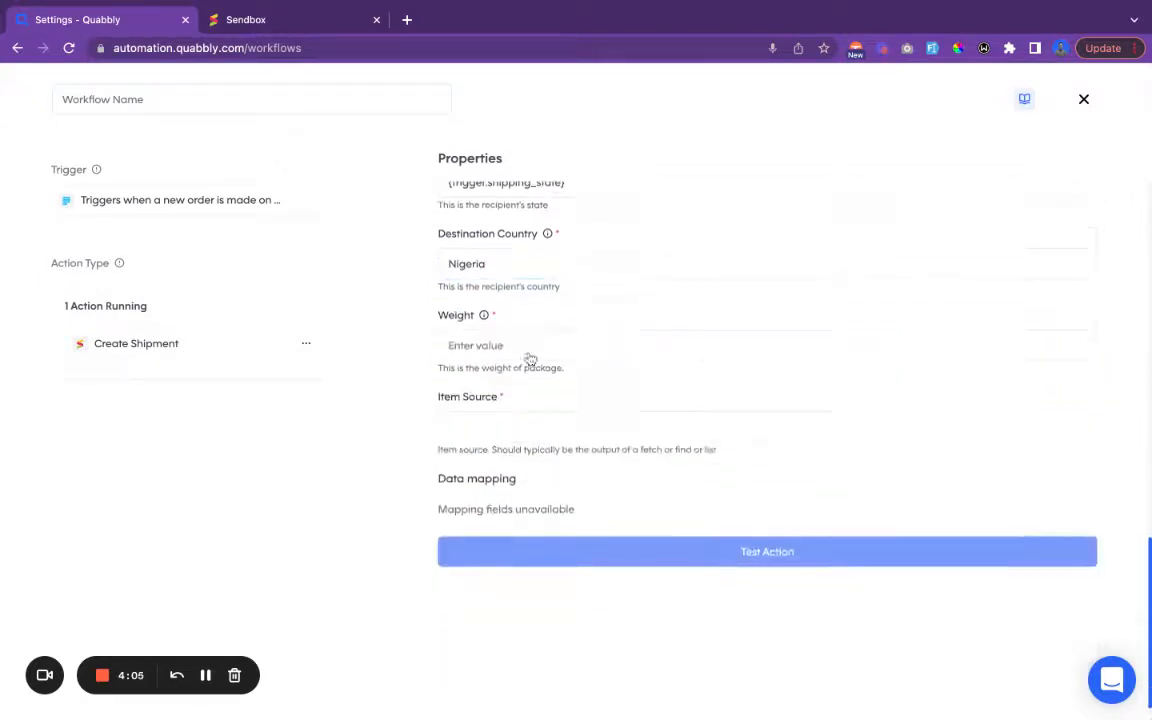
pyautogui.click(519, 352)
pyautogui.write('2')
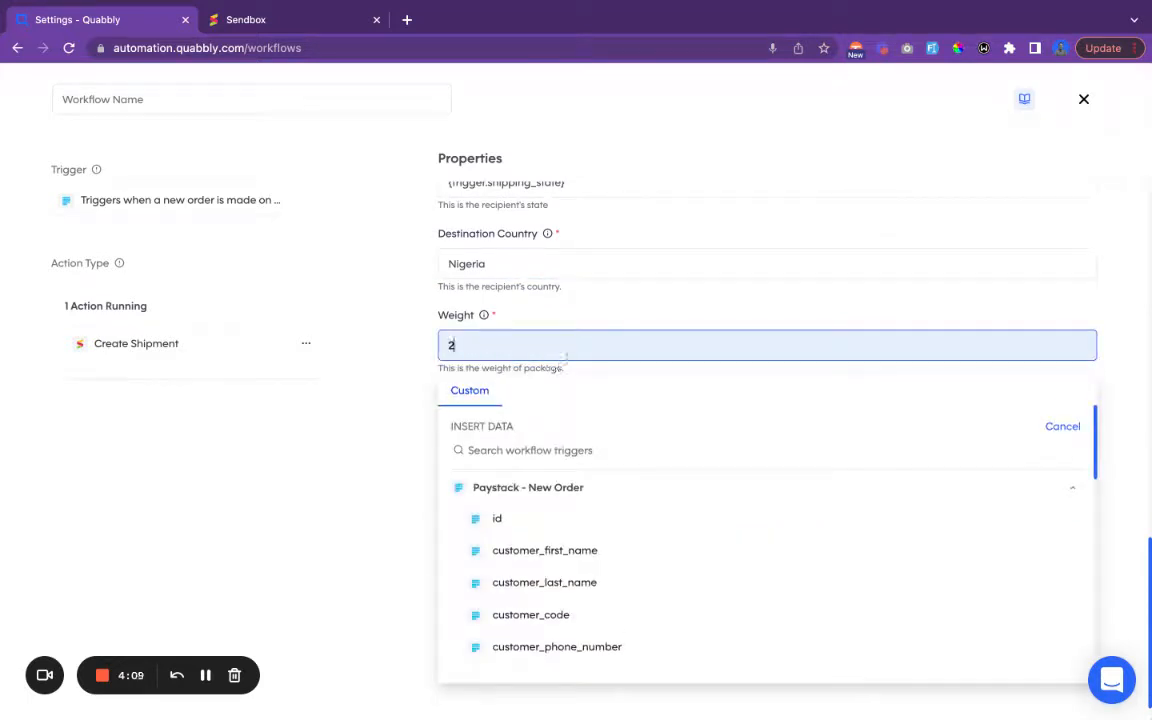
pyautogui.click(625, 315)
pyautogui.click(512, 404)
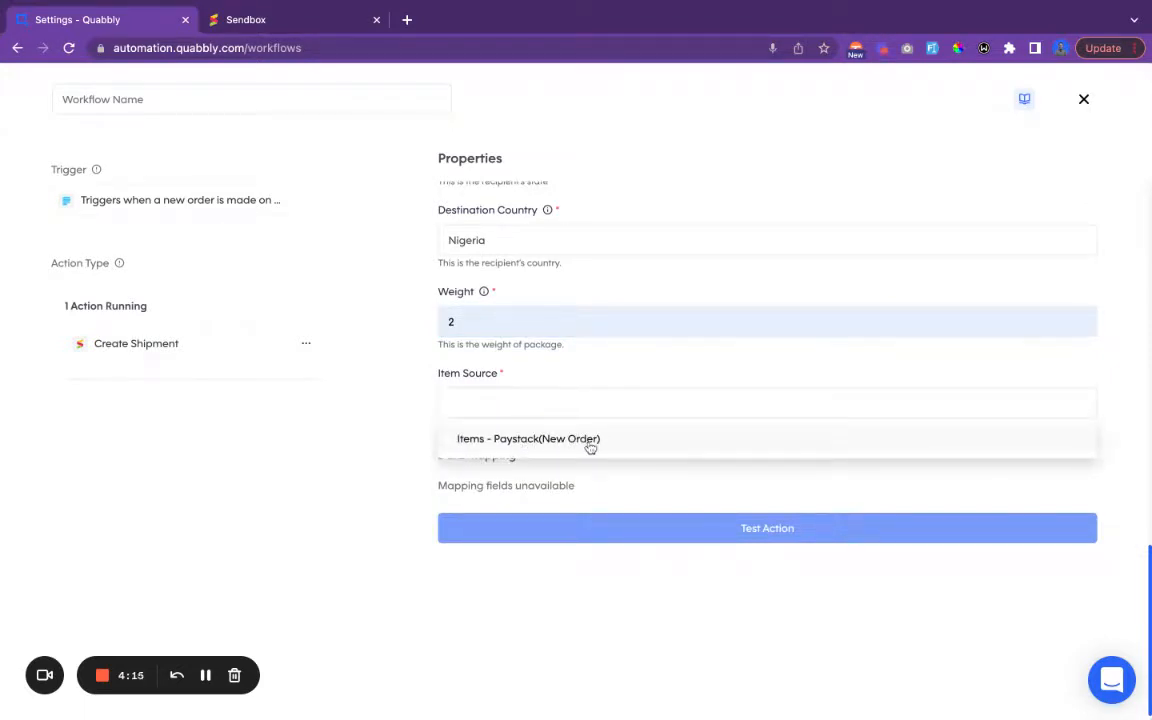
pyautogui.click(538, 440)
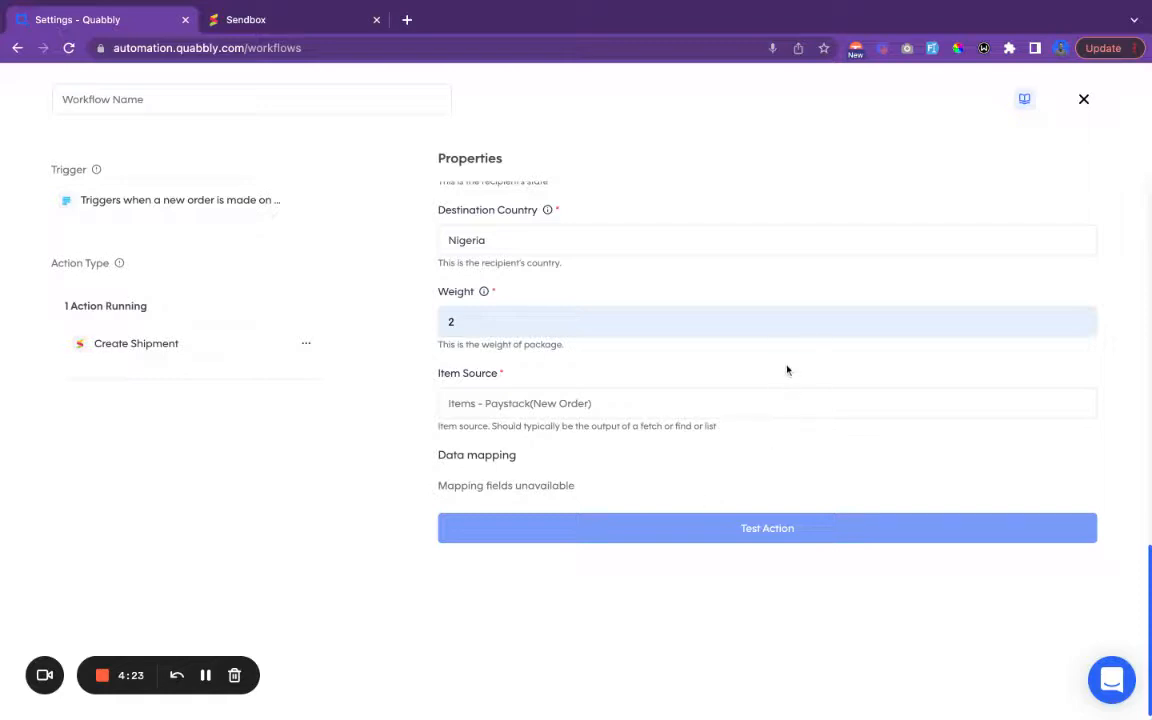
# - Map the item name and quantity to the Paystack order's name and quantity fields
pyautogui.scroll(-3, 866, 470)
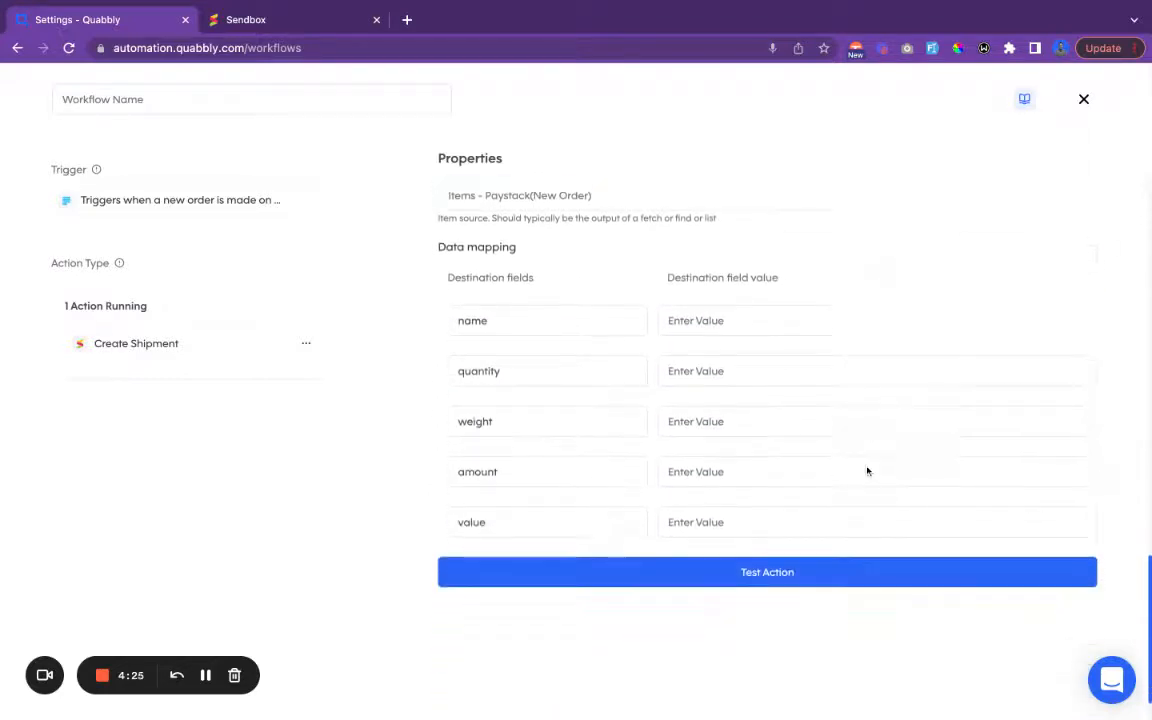
pyautogui.click(774, 324)
pyautogui.click(895, 353)
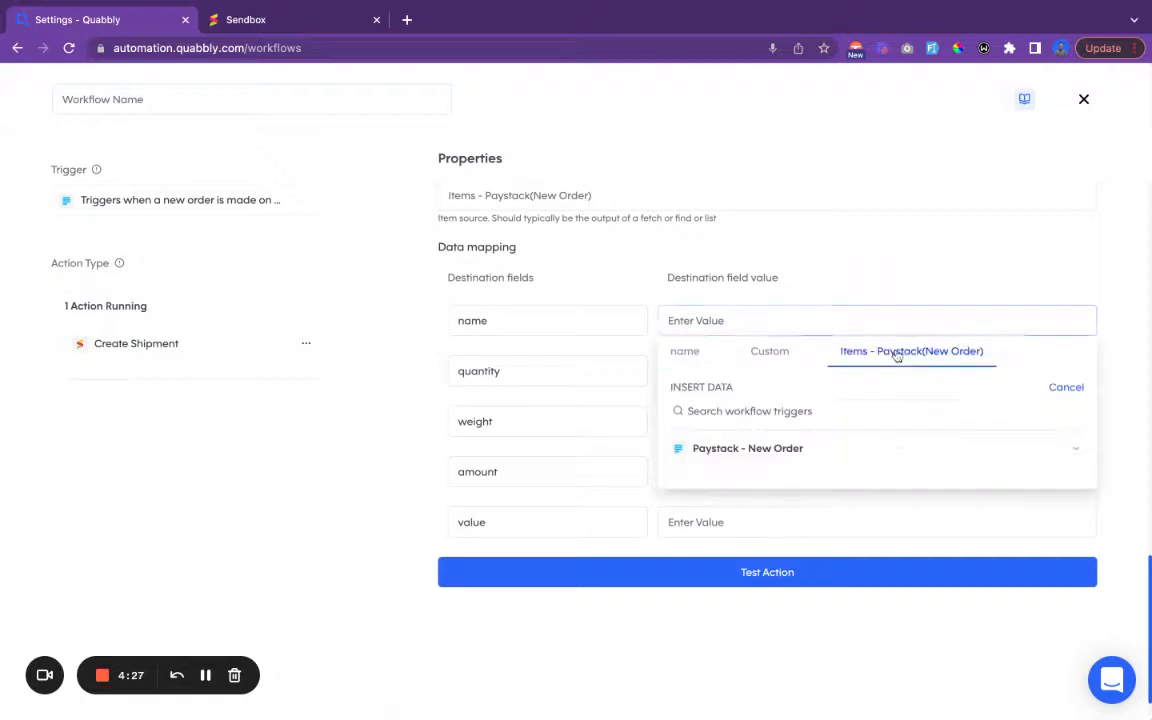
pyautogui.click(852, 456)
pyautogui.scroll(-3, 779, 537)
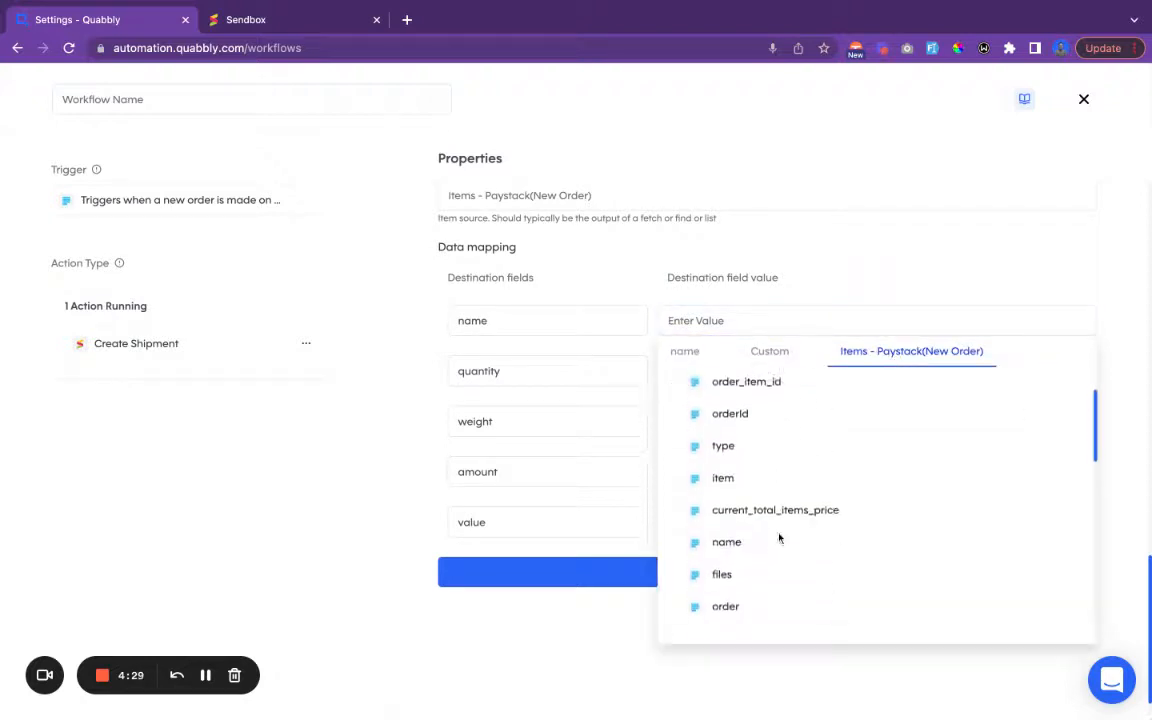
pyautogui.click(725, 530)
pyautogui.click(790, 372)
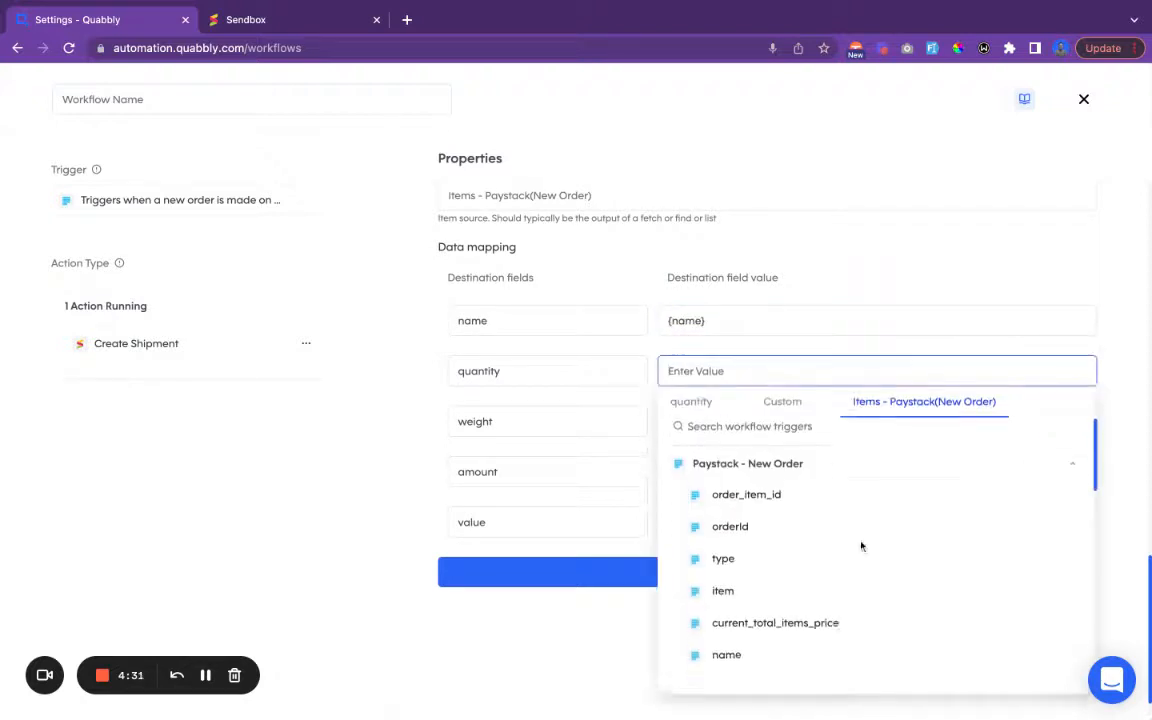
pyautogui.scroll(-3, 861, 545)
pyautogui.scroll(-2, 825, 580)
pyautogui.click(765, 572)
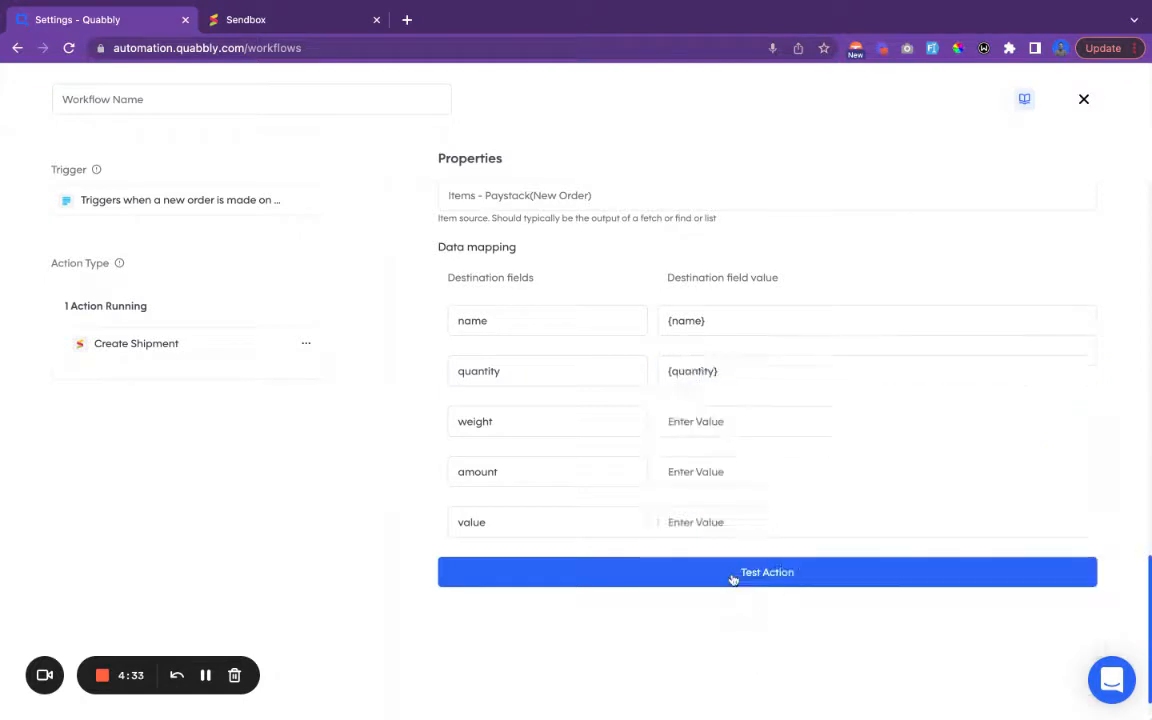
# - Set item weight 2, map amount and value to the order amount, and run Test Action
pyautogui.click(768, 435)
pyautogui.write('2')
pyautogui.click(818, 396)
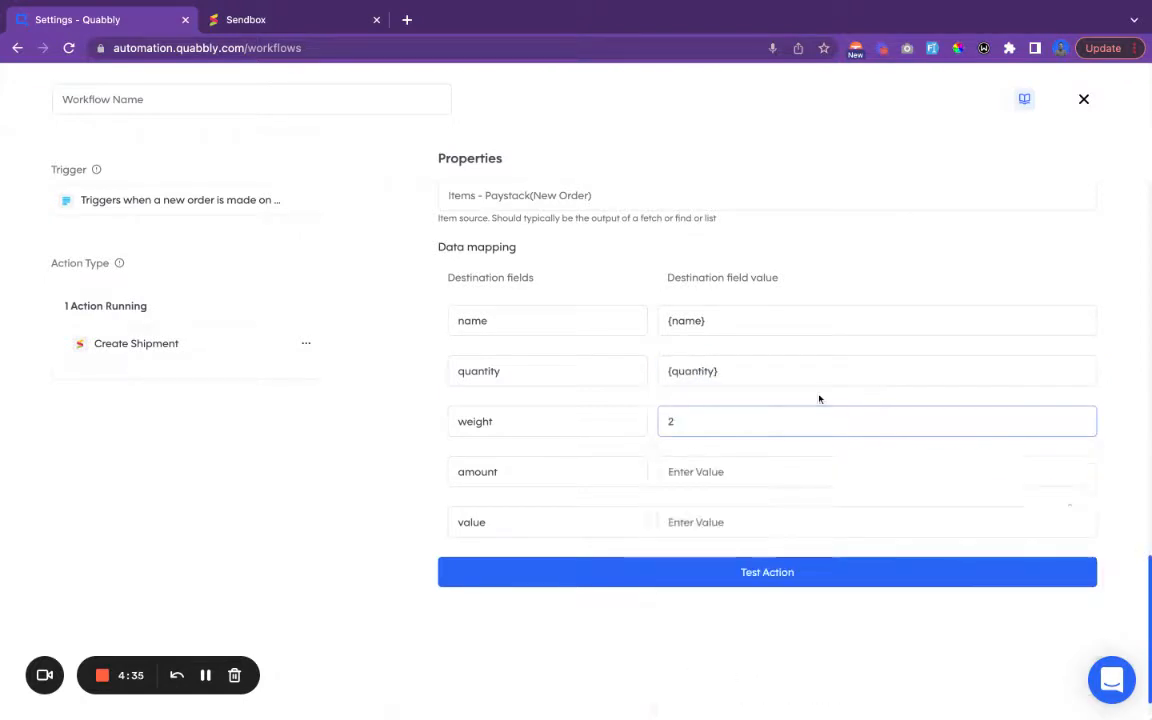
pyautogui.scroll(-1, 856, 455)
pyautogui.click(815, 425)
pyautogui.scroll(-4, 830, 617)
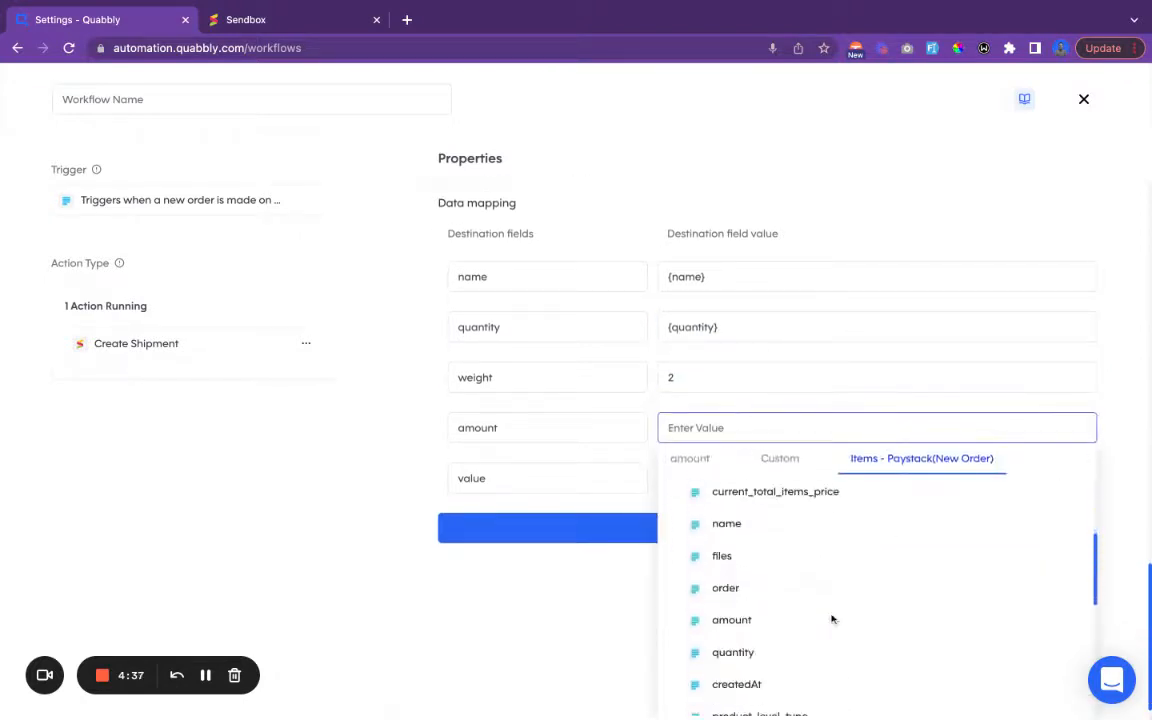
pyautogui.click(735, 565)
pyautogui.click(771, 486)
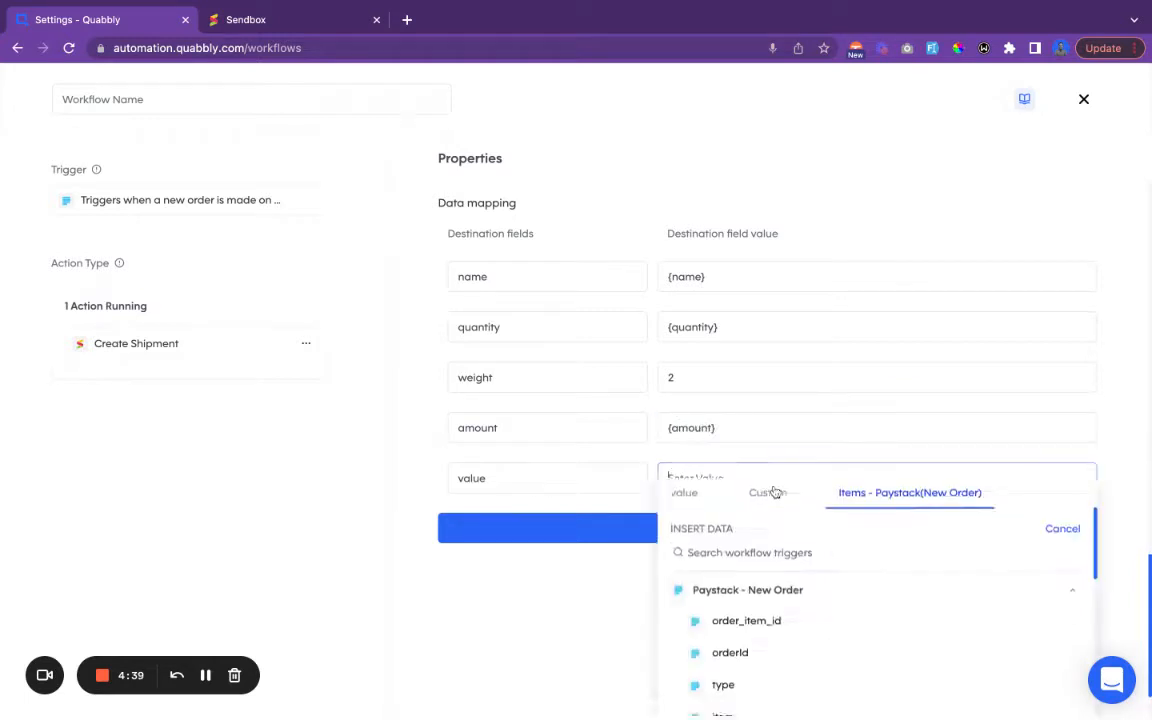
pyautogui.scroll(-3, 833, 571)
pyautogui.scroll(-1, 833, 571)
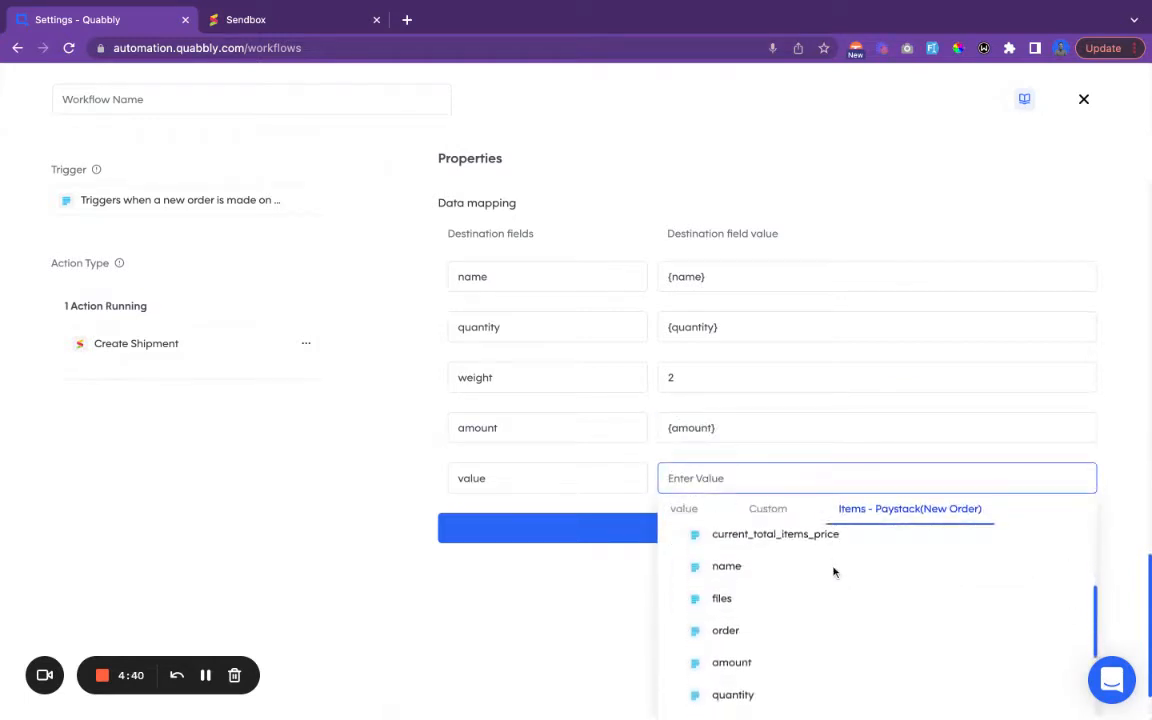
pyautogui.click(750, 663)
pyautogui.click(760, 538)
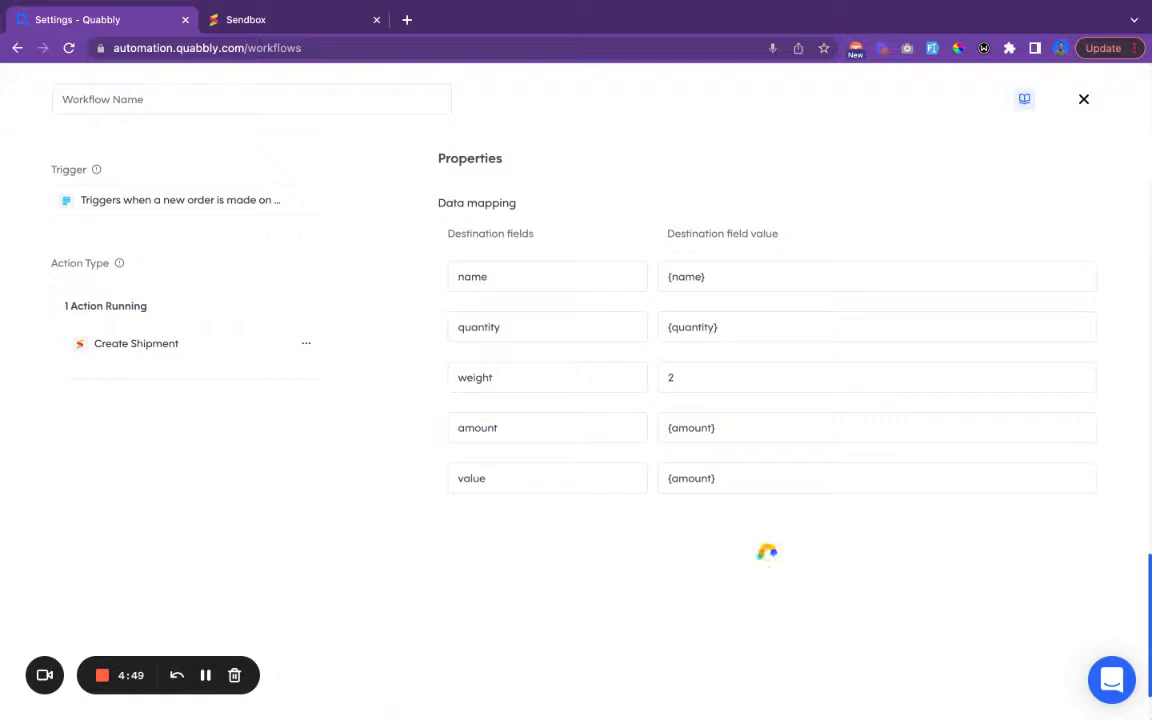
# - Scroll through the returned shipment JSON below the success banner to check the details
pyautogui.scroll(-2, 755, 556)
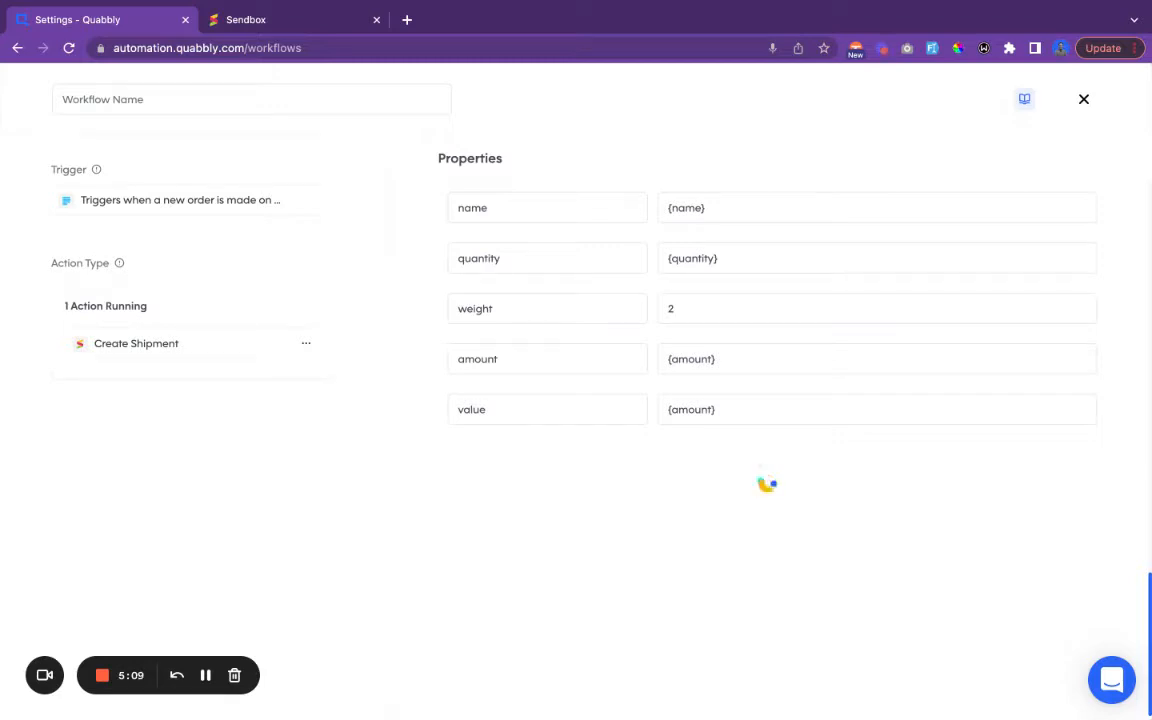
pyautogui.scroll(-1, 795, 415)
pyautogui.scroll(-1, 797, 413)
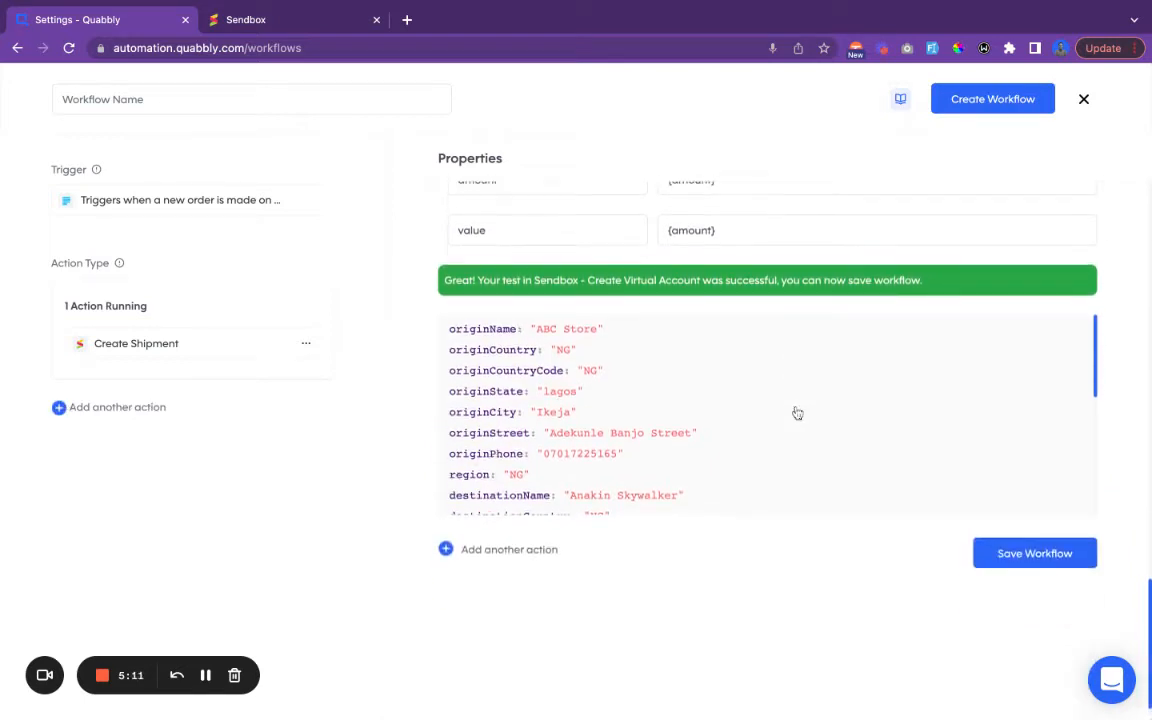
pyautogui.scroll(-6, 705, 446)
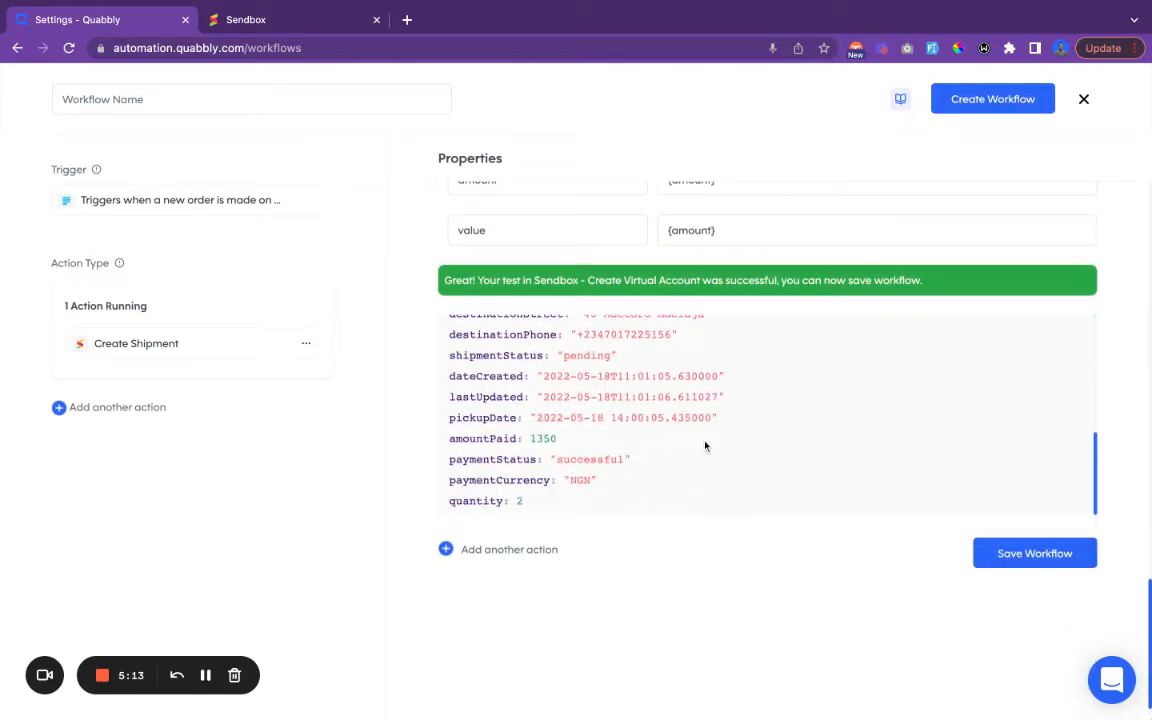
pyautogui.scroll(3, 704, 445)
pyautogui.scroll(-3, 704, 445)
# - Save the workflow under the name 'Paystack Orders to Sendbox'
pyautogui.click(982, 555)
pyautogui.click(817, 173)
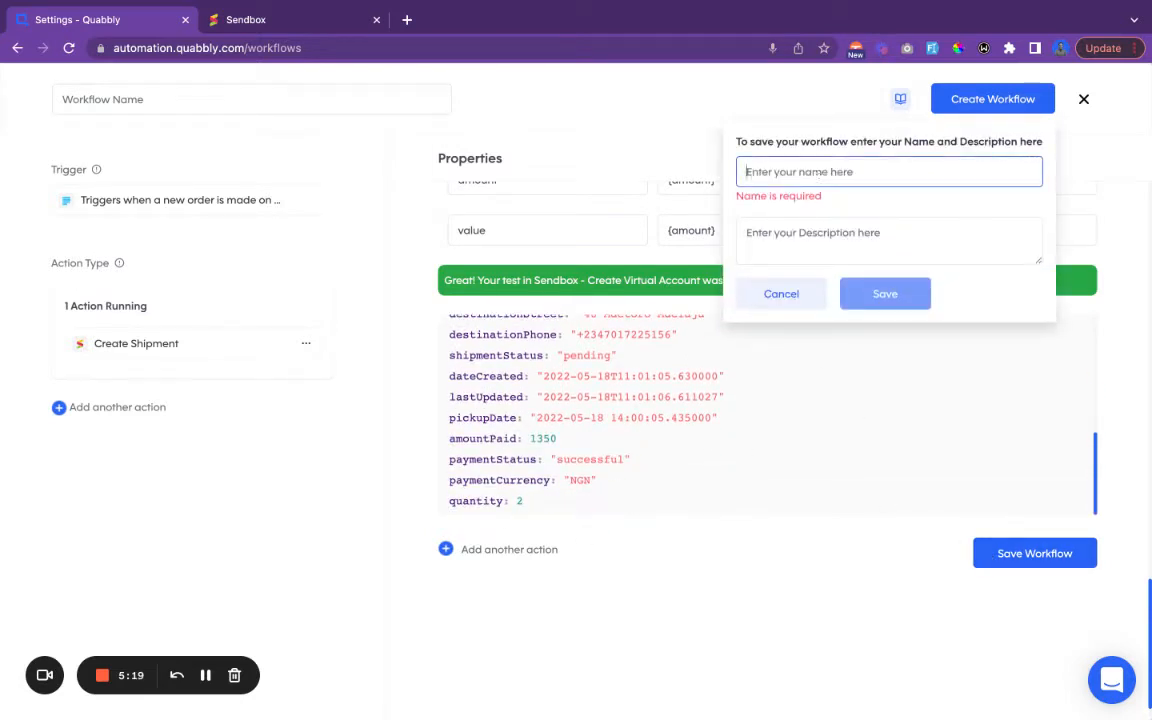
pyautogui.write('Is')
pyautogui.press('BackSpace')
pyautogui.press('BackSpace')
pyautogui.write('Ps')
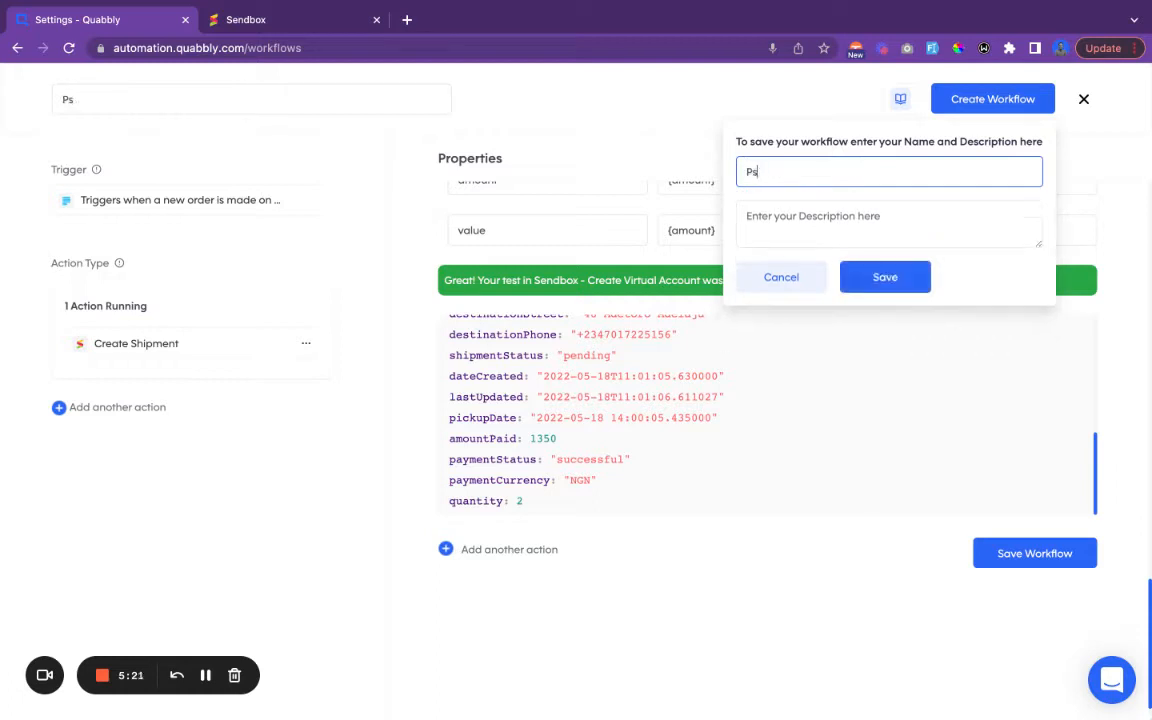
pyautogui.write('ystack Orders to Sendbox')
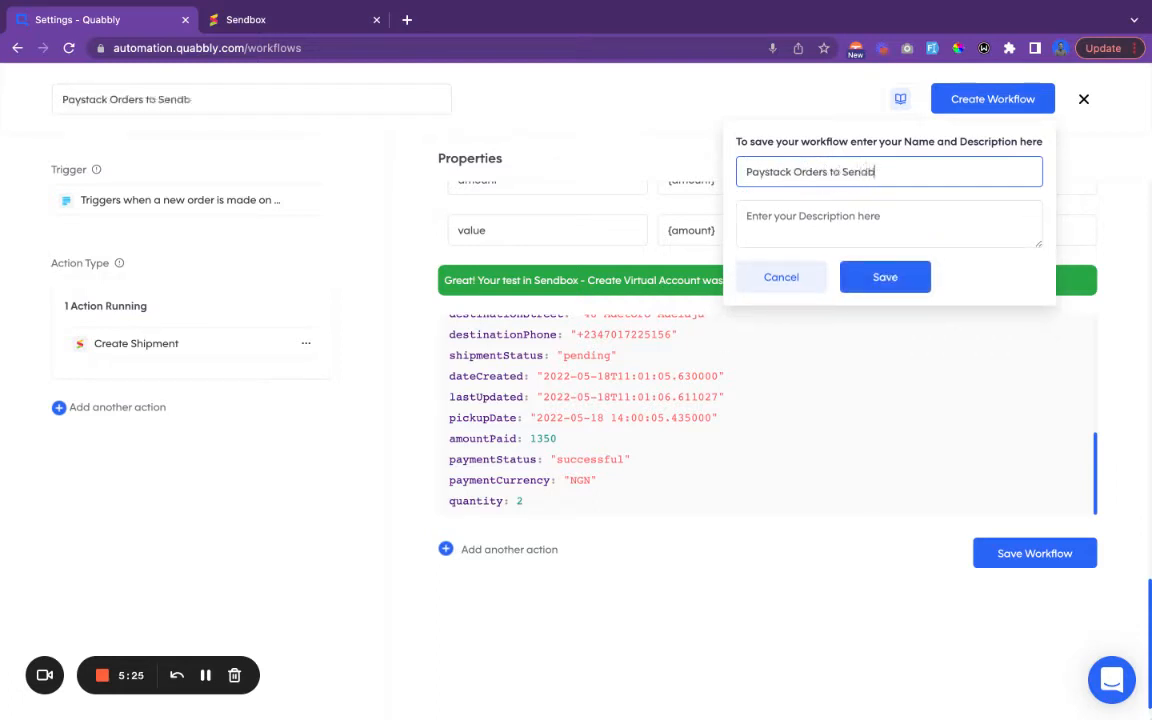
pyautogui.click(905, 277)
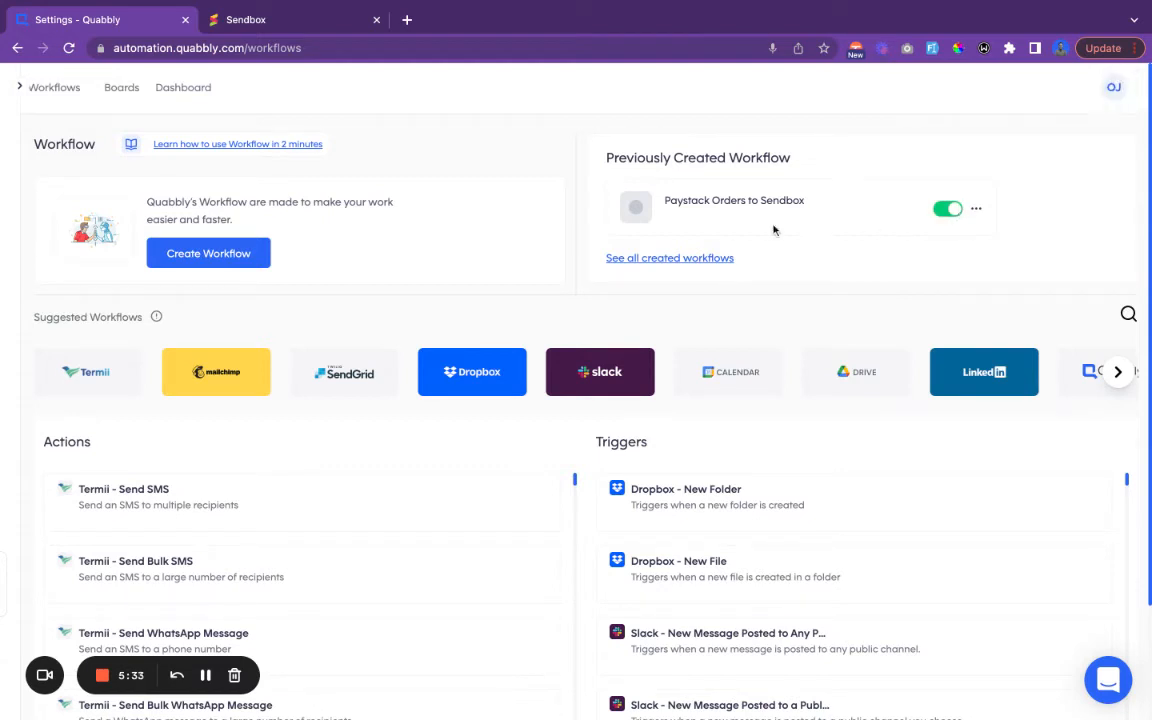
pyautogui.click(297, 32)
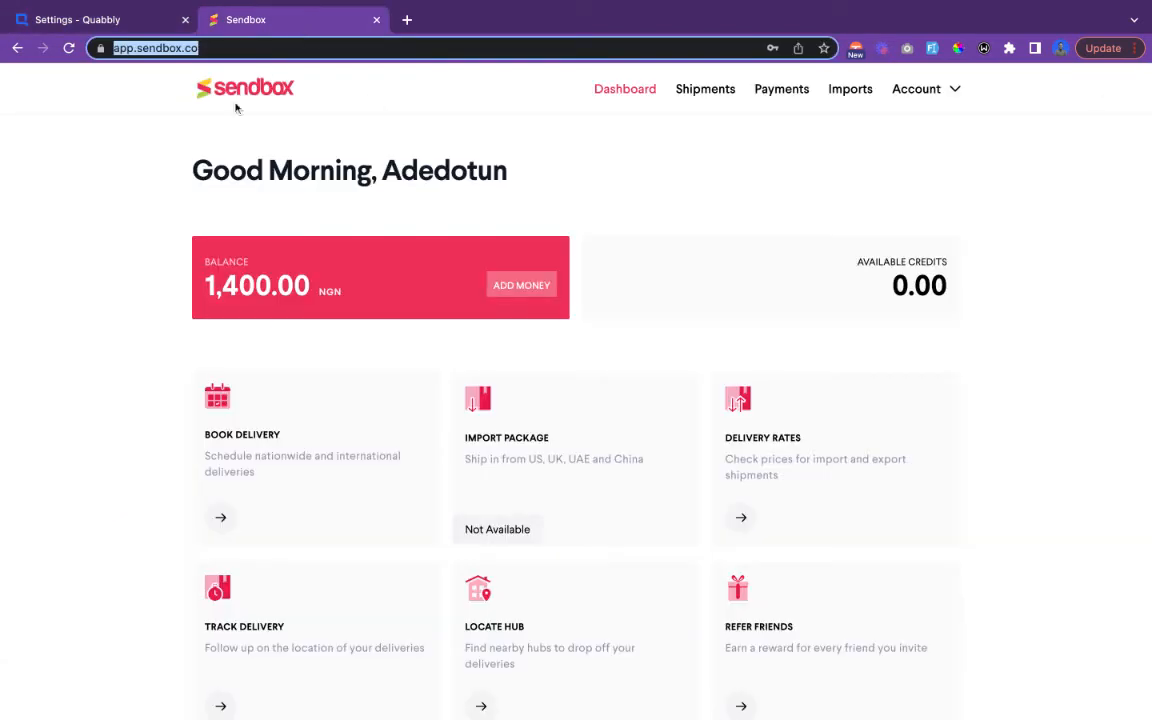
pyautogui.click(68, 48)
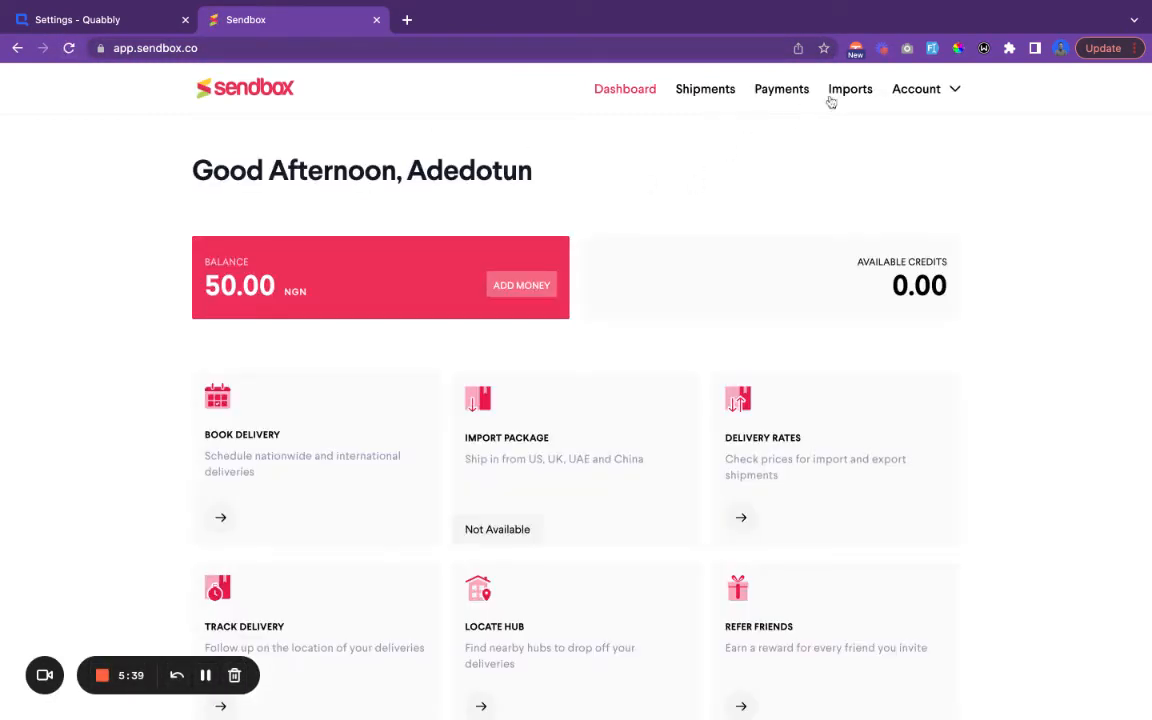
pyautogui.click(795, 100)
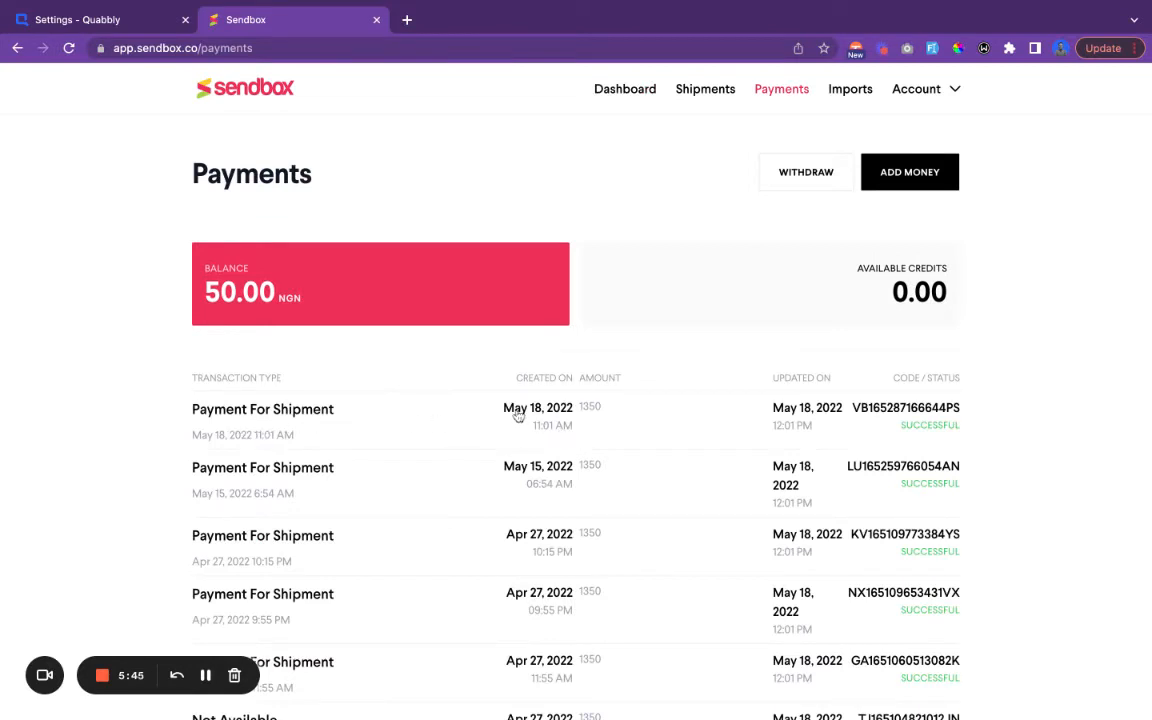
pyautogui.click(563, 416)
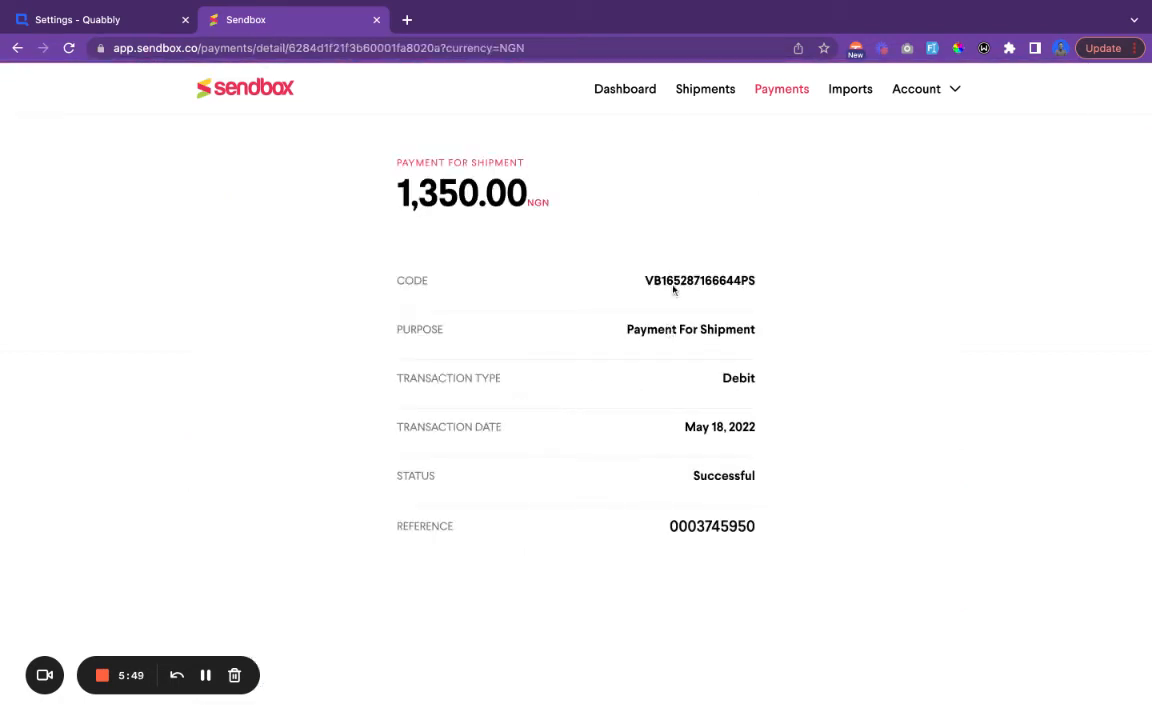
pyautogui.click(117, 24)
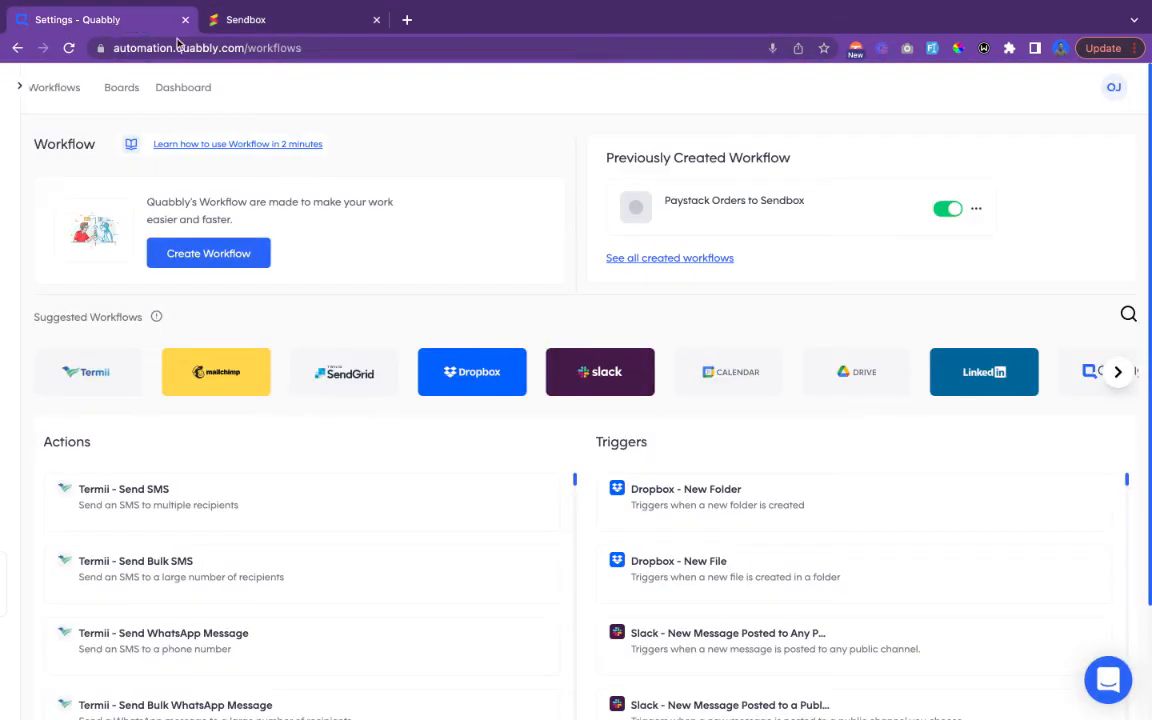